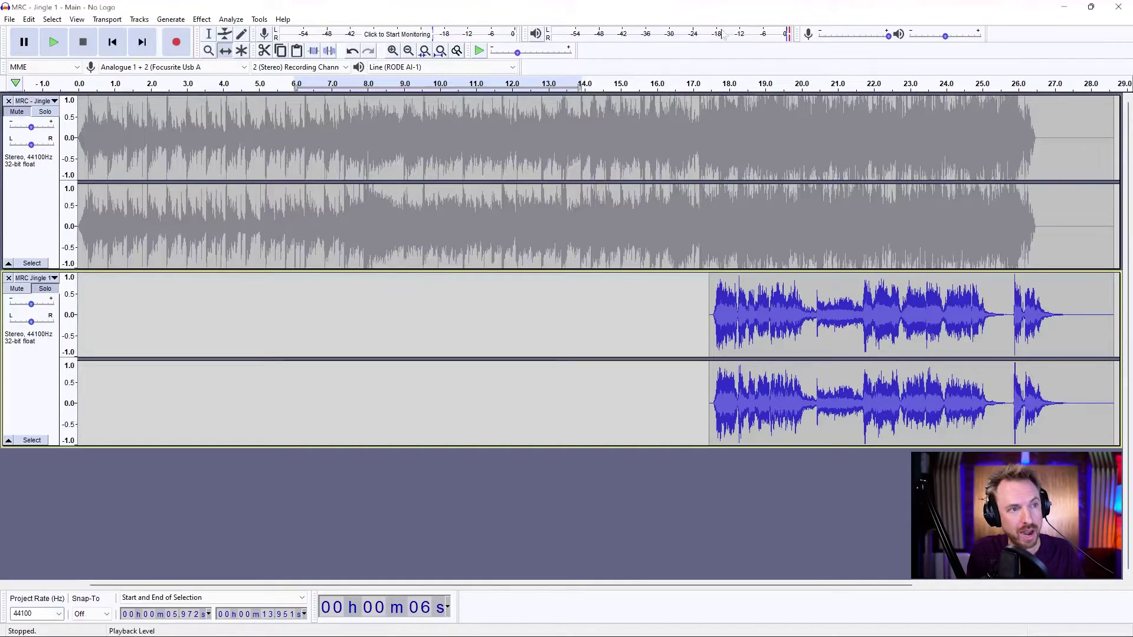
# - Play the mix from about 17 s, unsolo the jingle track, then stop playback
pyautogui.click(698, 83)
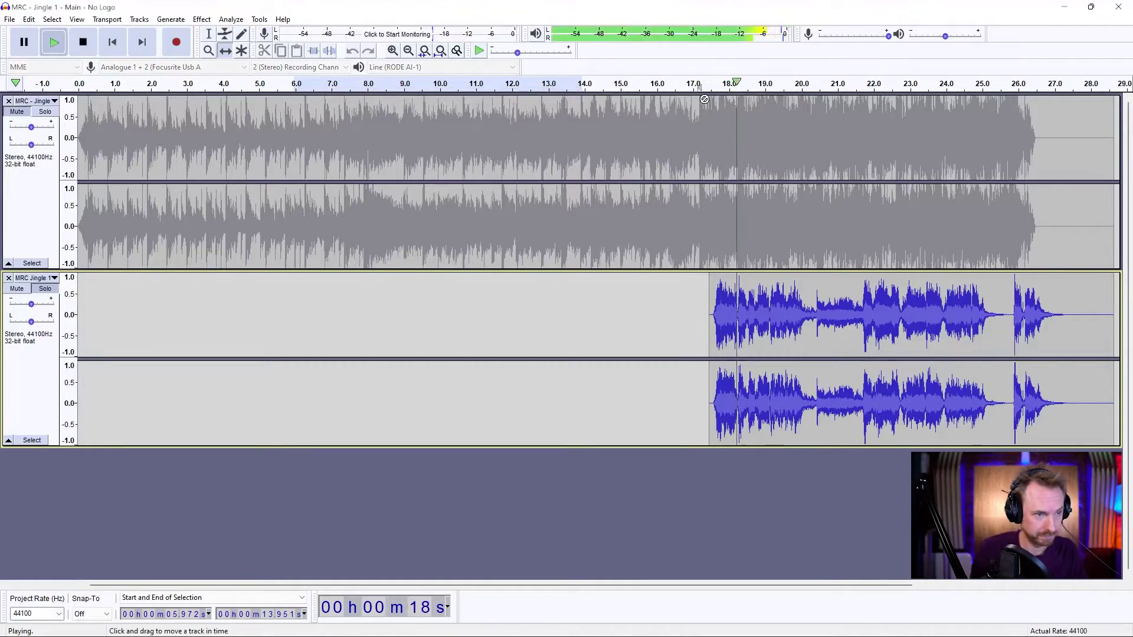
pyautogui.click(44, 289)
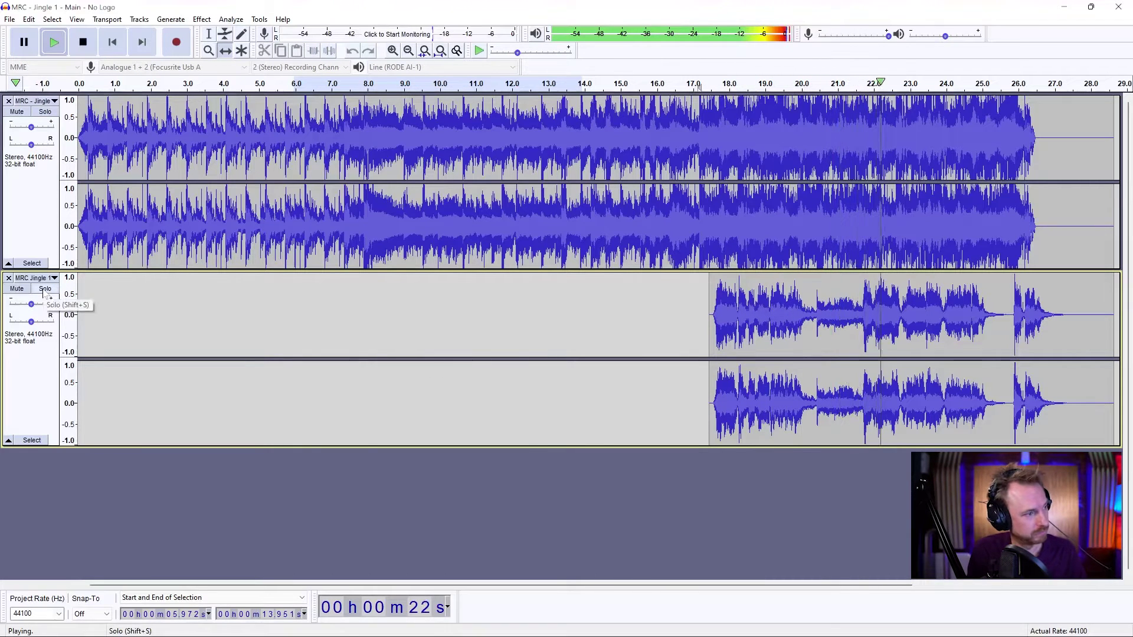
pyautogui.click(75, 51)
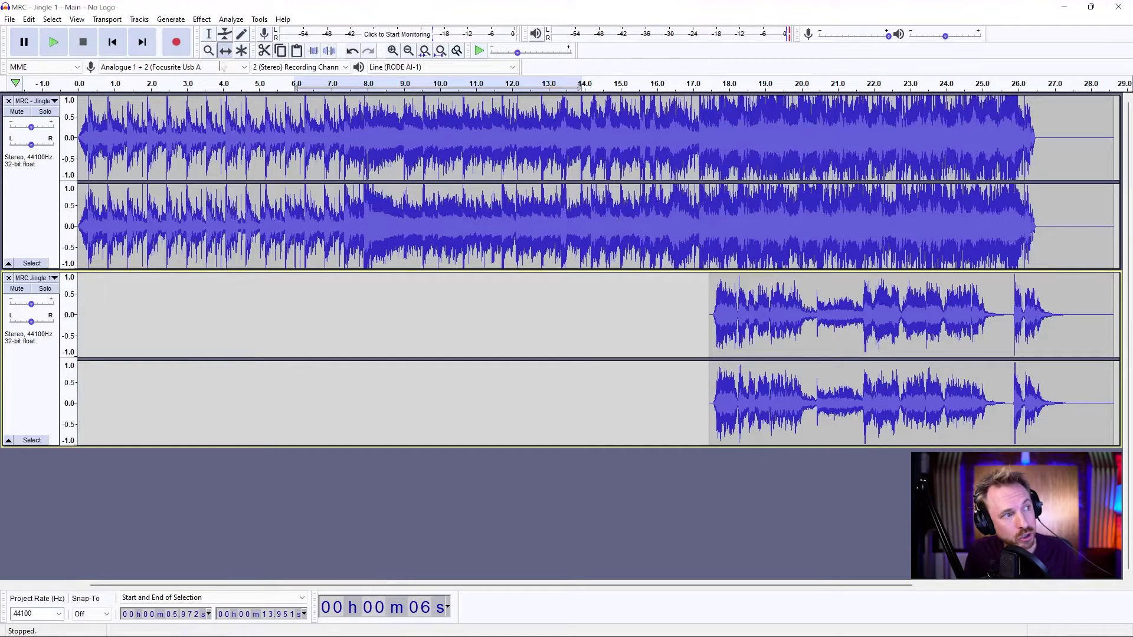
# - Pull the music bed's volume envelope down from about 17.7 s and play back to check
pyautogui.click(225, 34)
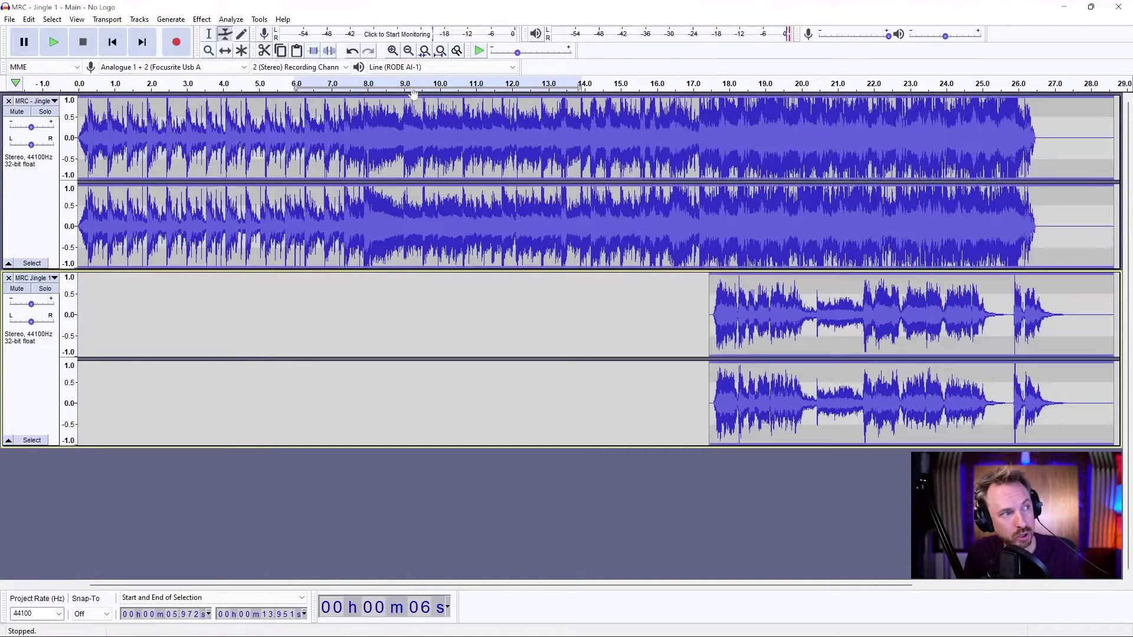
pyautogui.moveTo(778, 100); pyautogui.dragTo(780, 103)
pyautogui.click(696, 84)
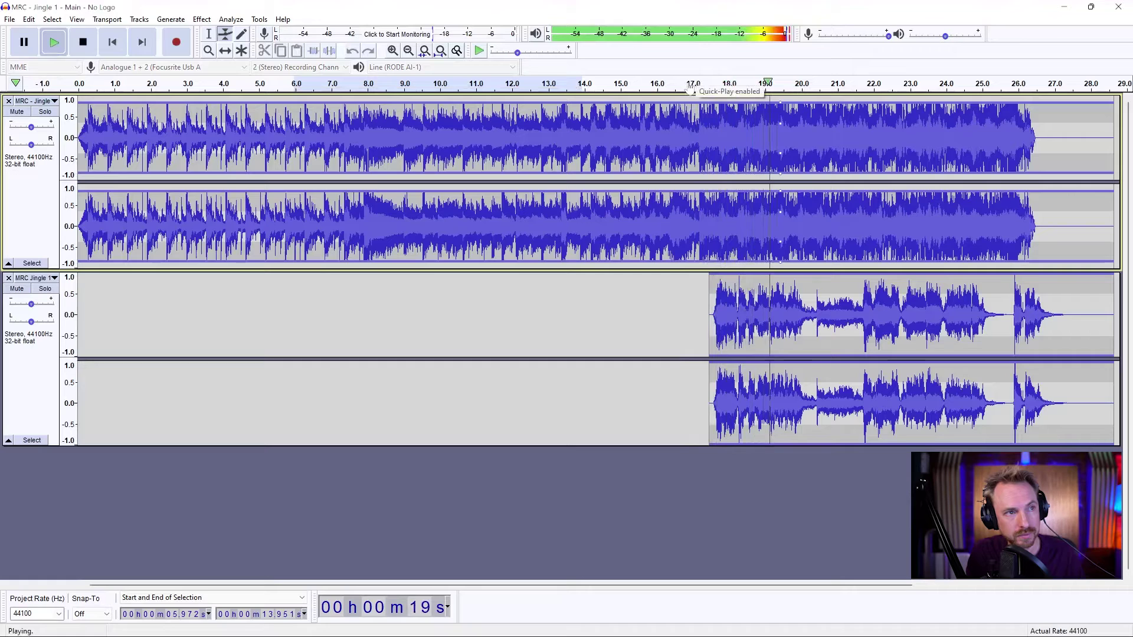
pyautogui.press('space')
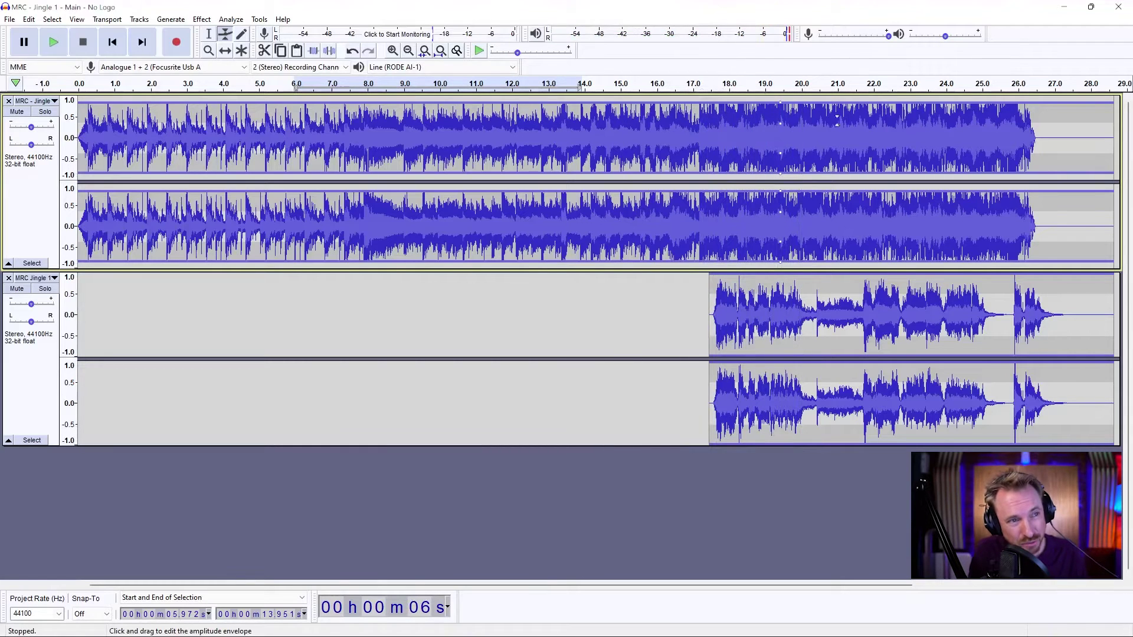
pyautogui.moveTo(710, 104); pyautogui.dragTo(779, 108)
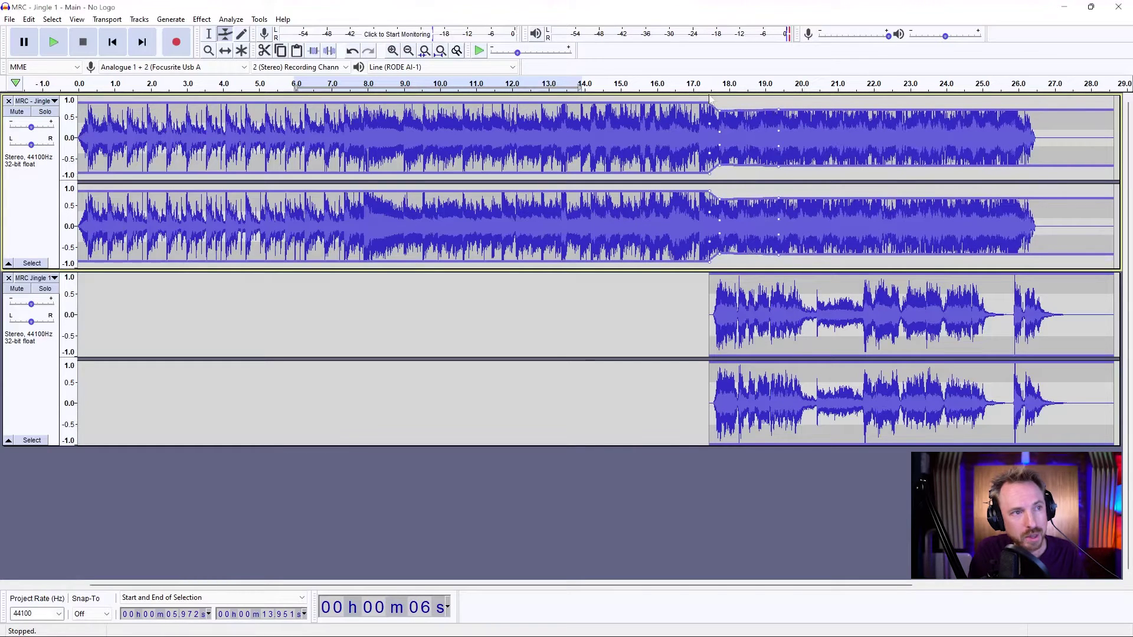
pyautogui.click(671, 83)
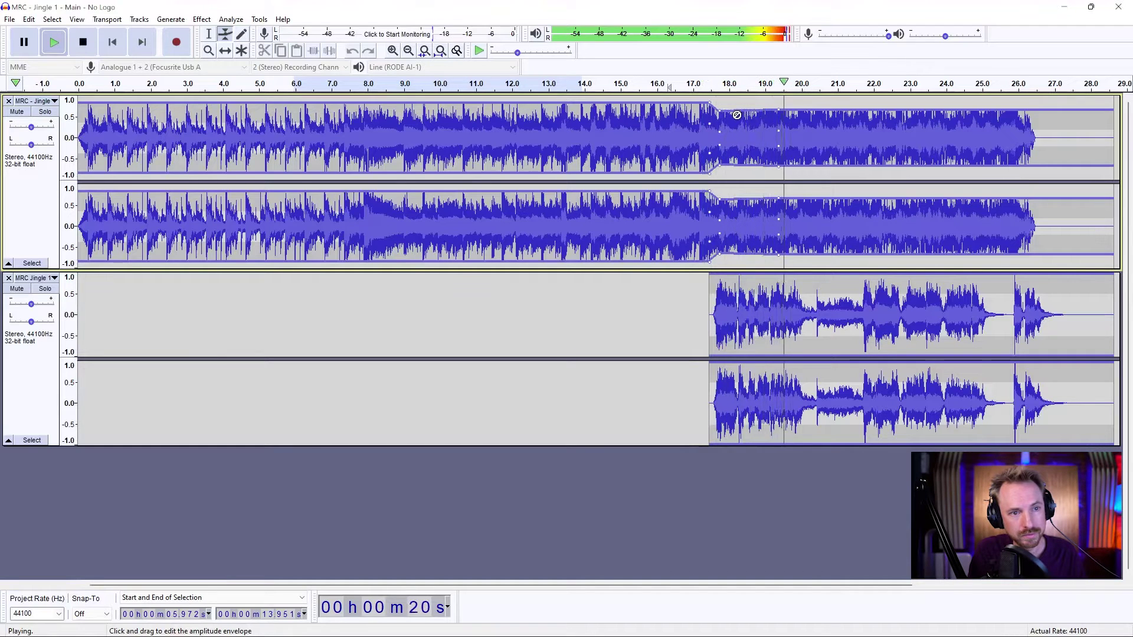
pyautogui.press('space')
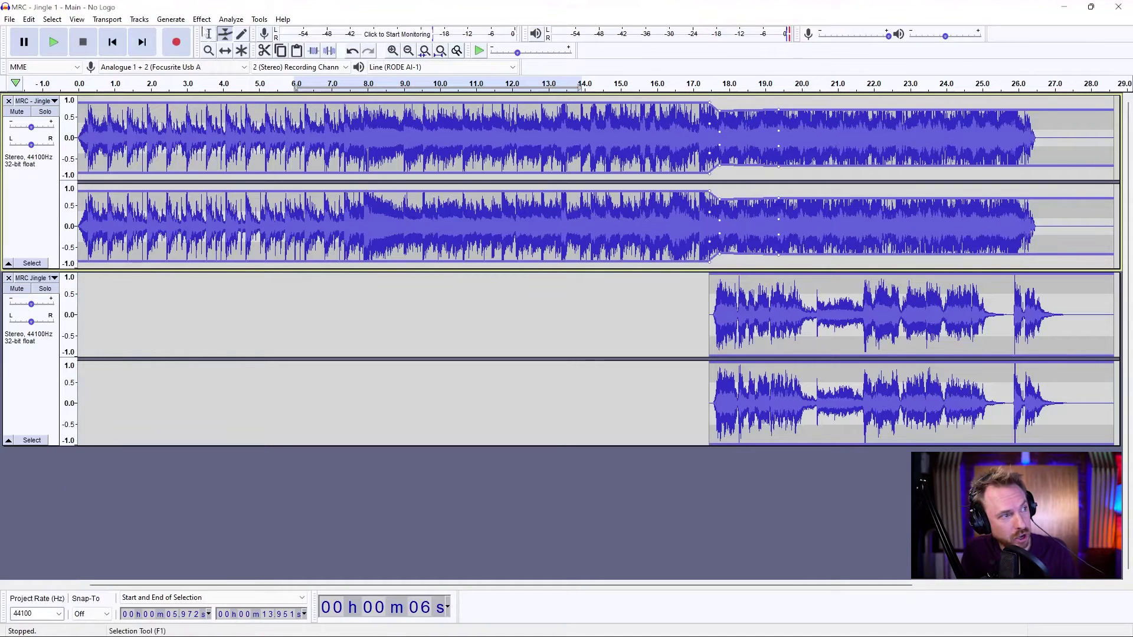
# - Select and copy the whole jingle clip
pyautogui.click(209, 34)
pyautogui.doubleClick(774, 291)
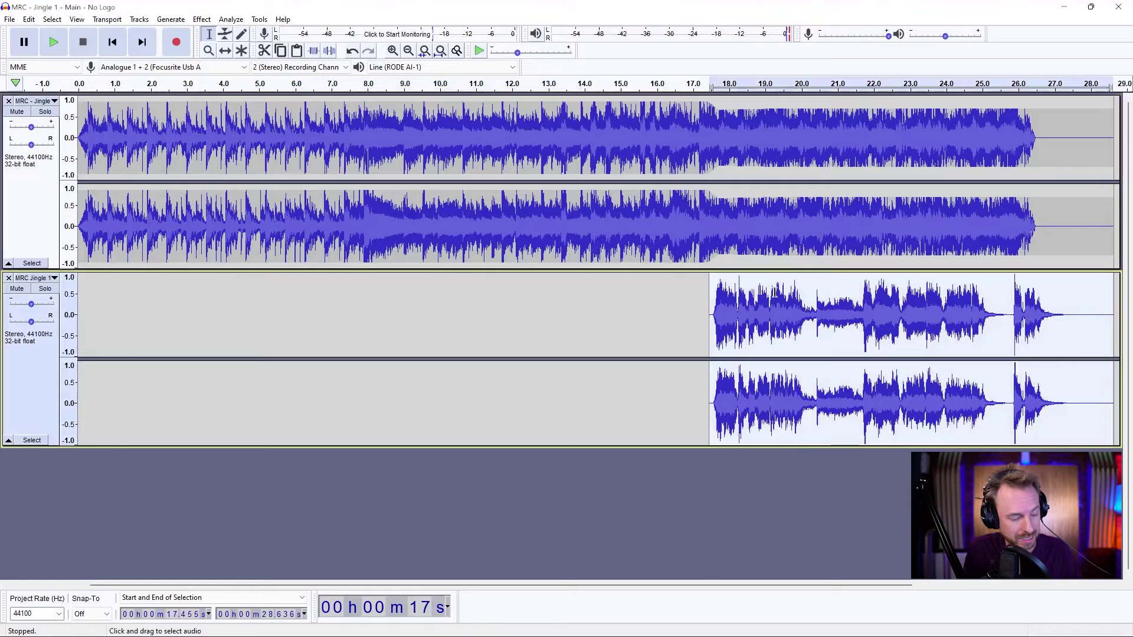
pyautogui.hotkey('ctrl', 'c')
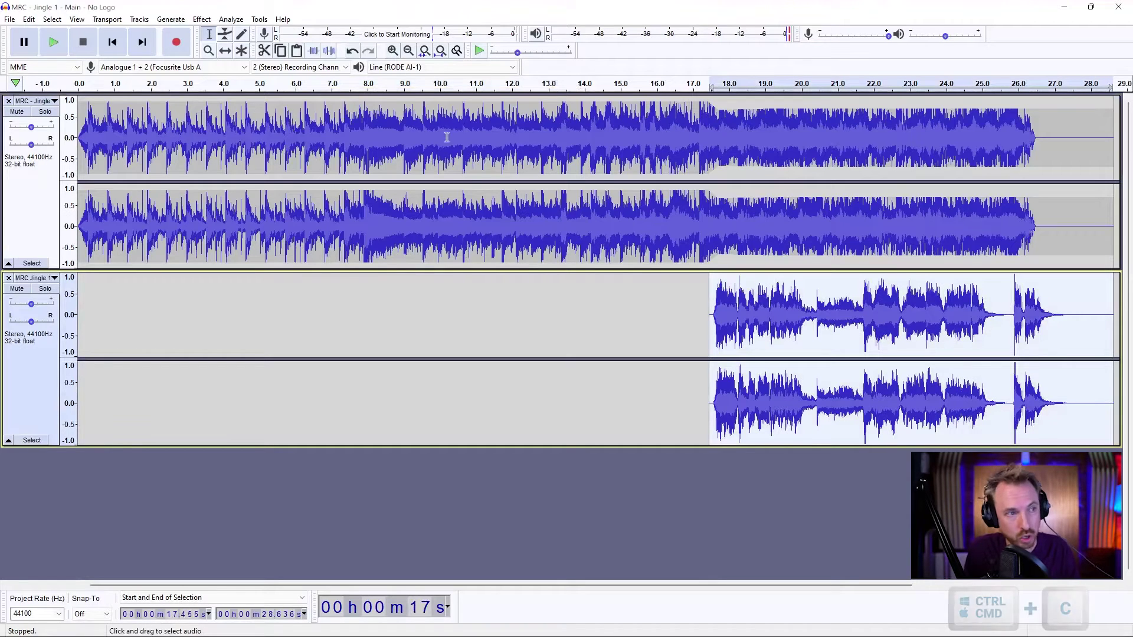
# - Paste the copy onto a new stereo track and mute the original MRC Jingle track
pyautogui.click(140, 19)
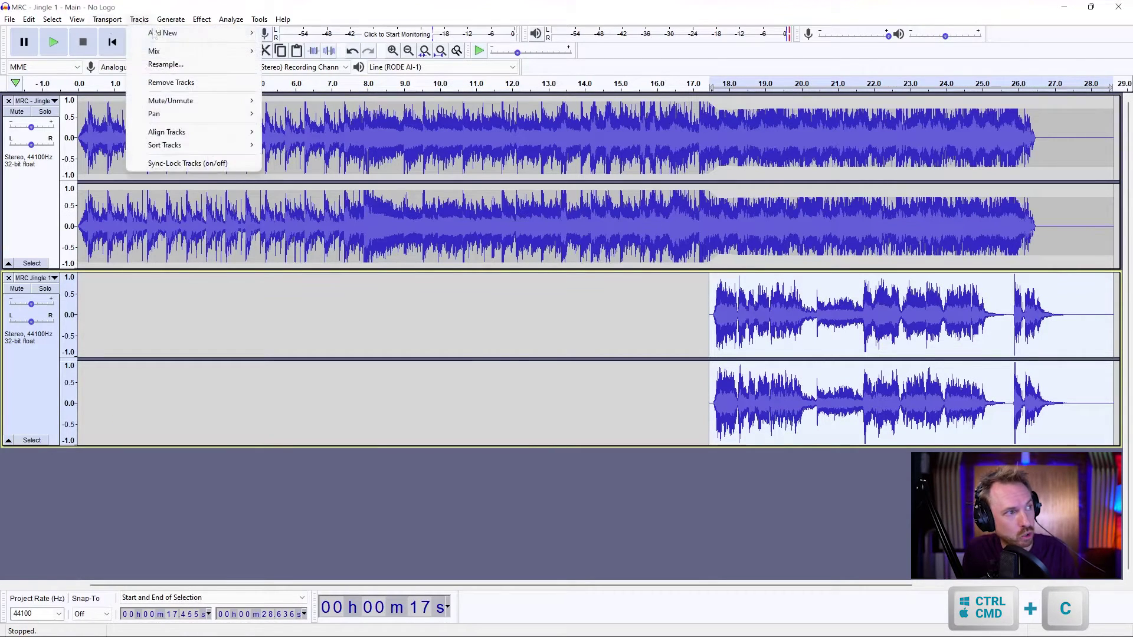
pyautogui.moveTo(188, 33)
pyautogui.click(299, 46)
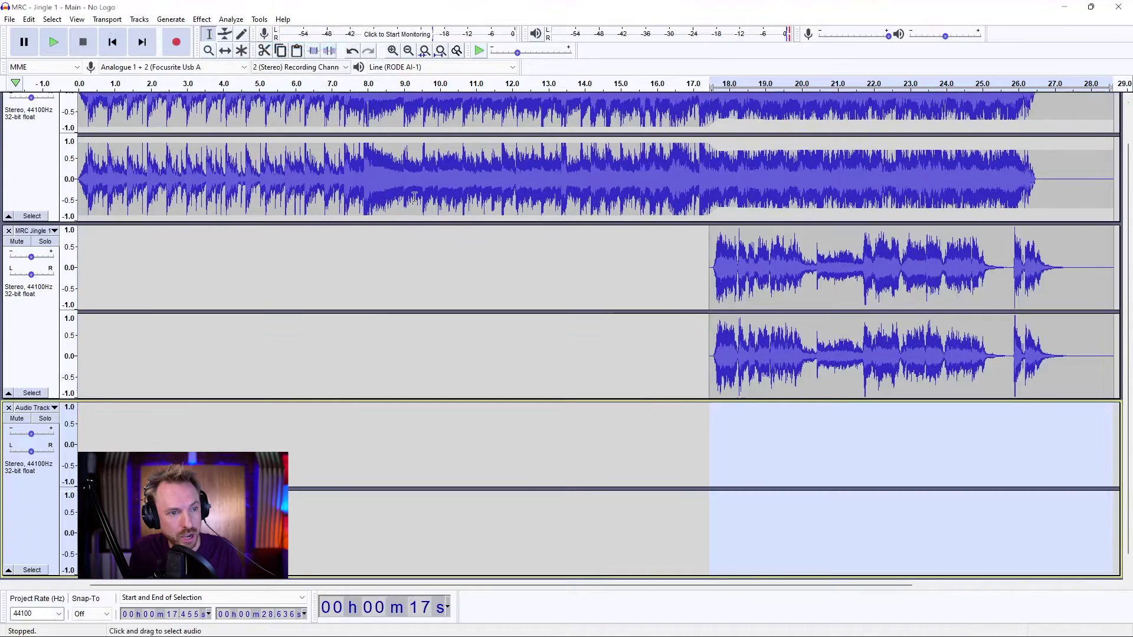
pyautogui.hotkey('ctrl', 'v')
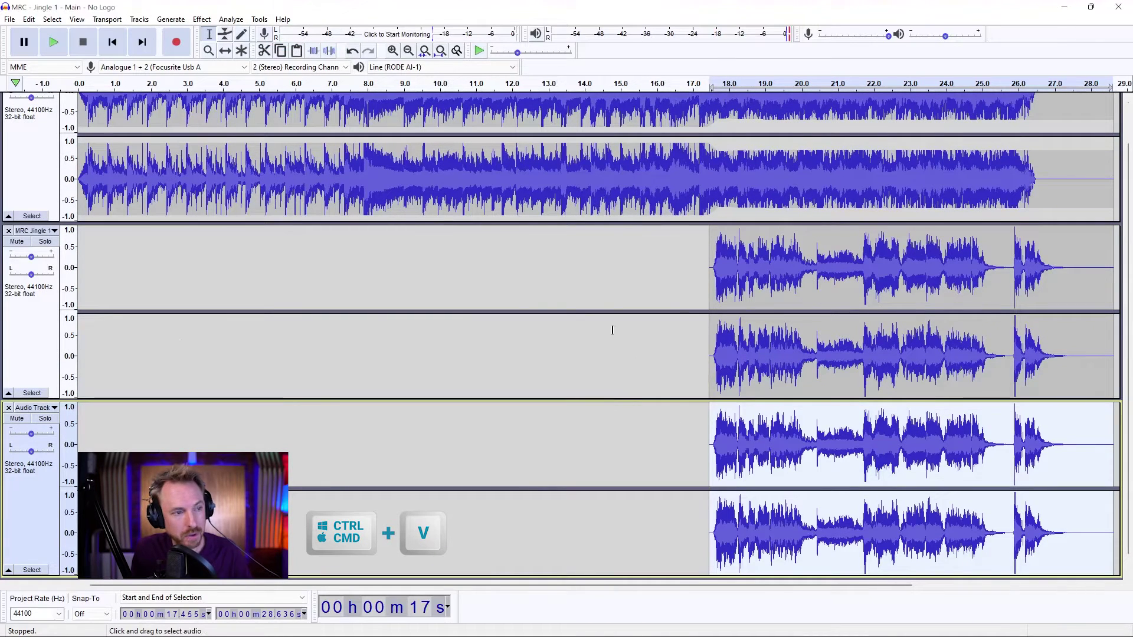
pyautogui.click(16, 242)
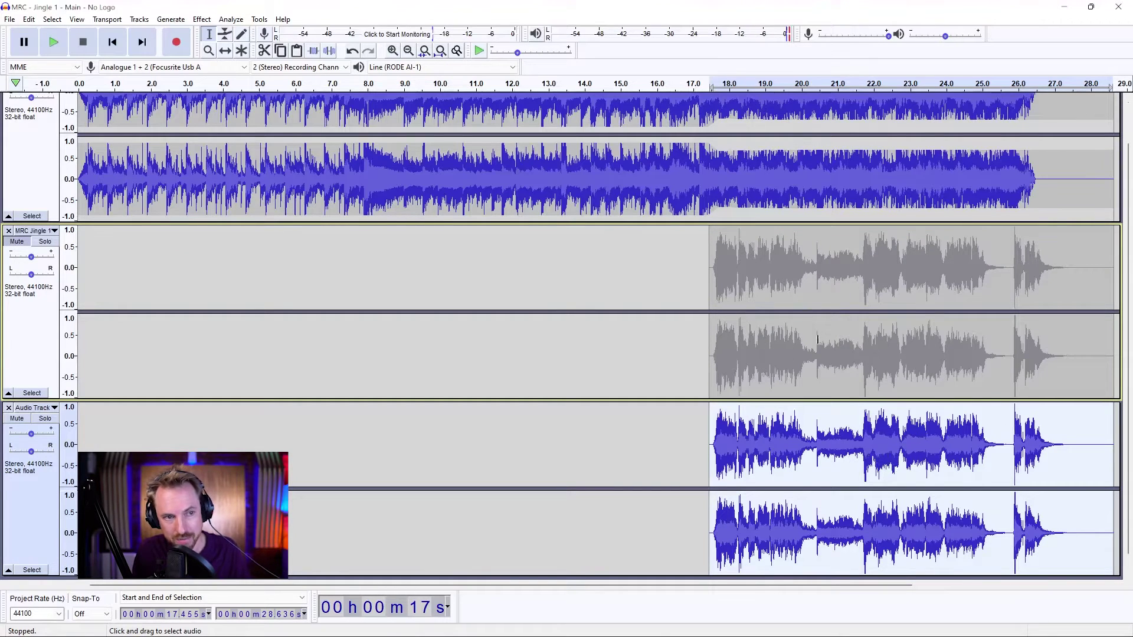
pyautogui.doubleClick(782, 440)
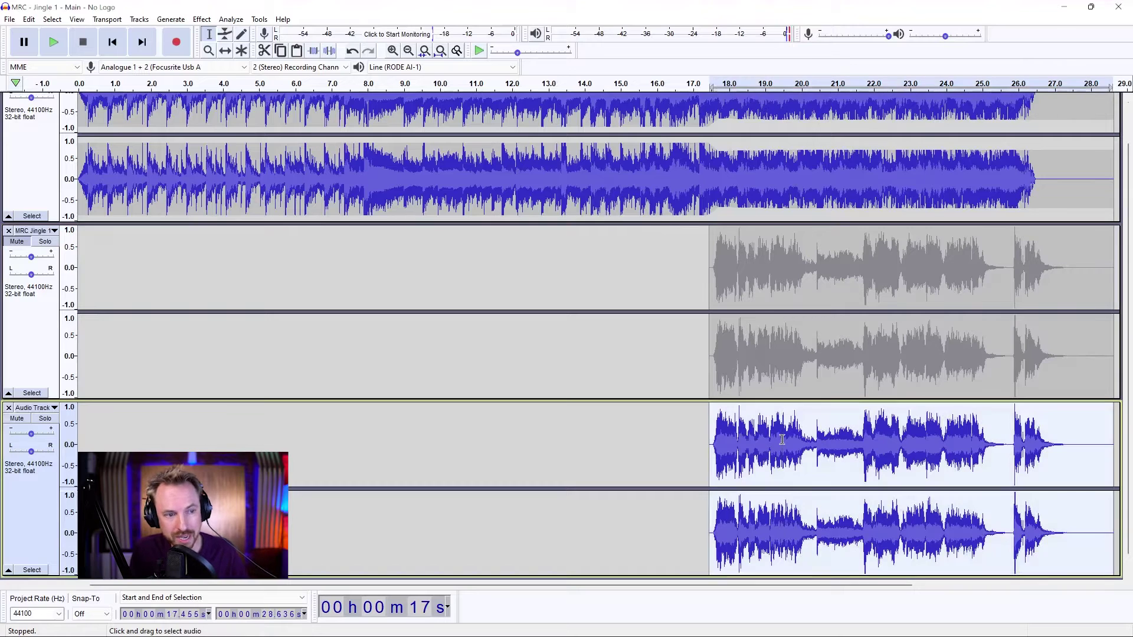
# - Apply the Compressor at -20 dB threshold and 3:1 ratio to the jingle copy, then play it
pyautogui.click(201, 19)
pyautogui.click(260, 149)
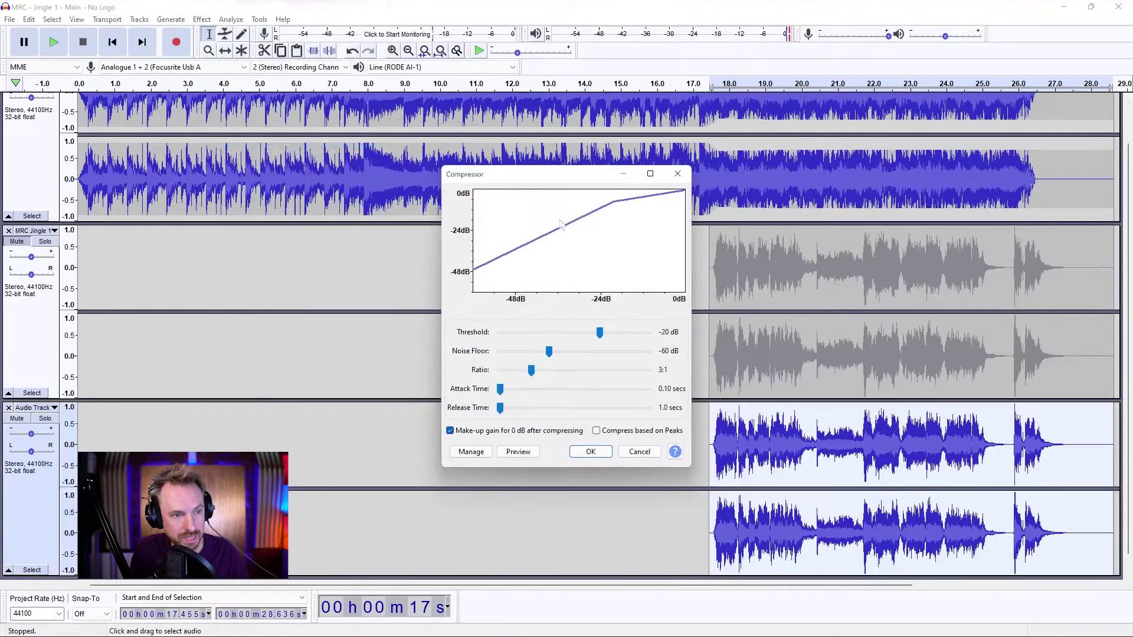
pyautogui.click(597, 453)
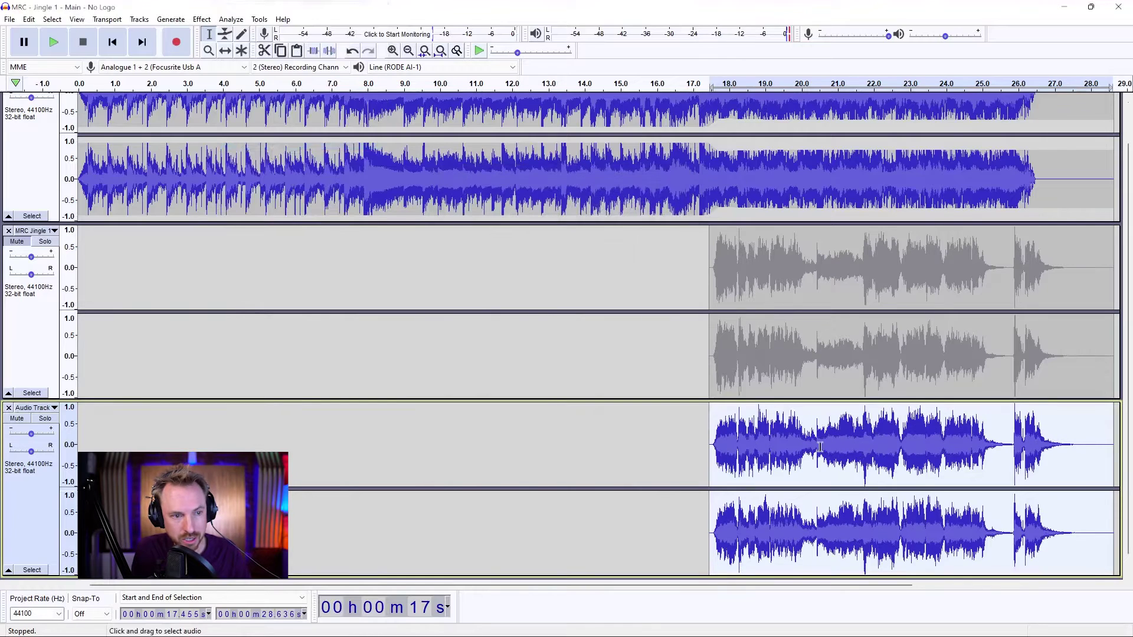
pyautogui.click(695, 85)
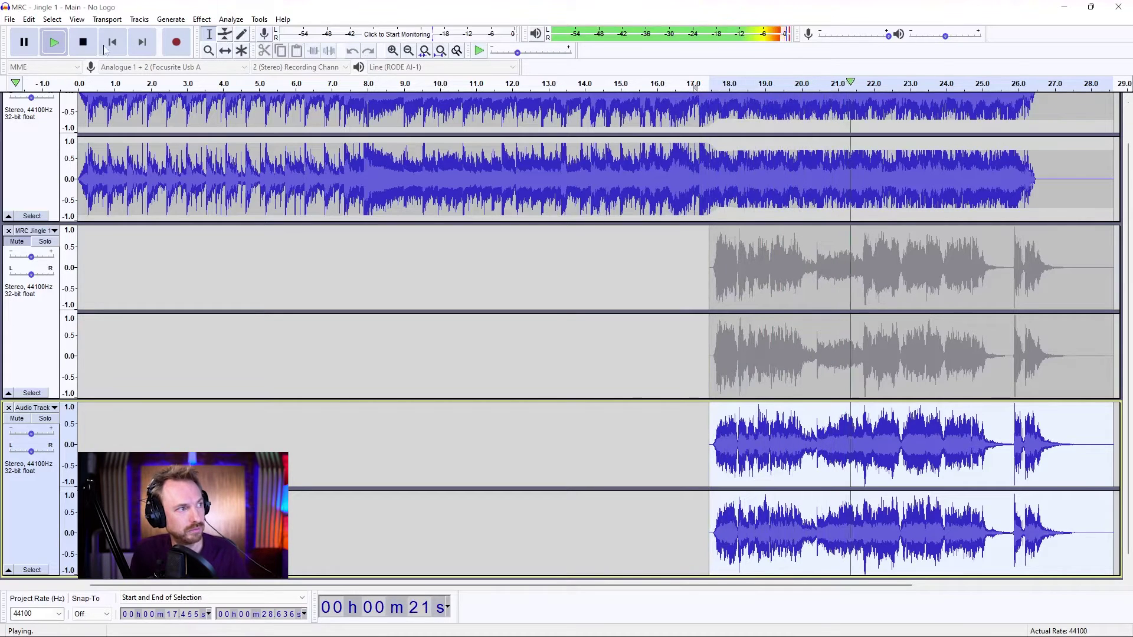
pyautogui.click(86, 43)
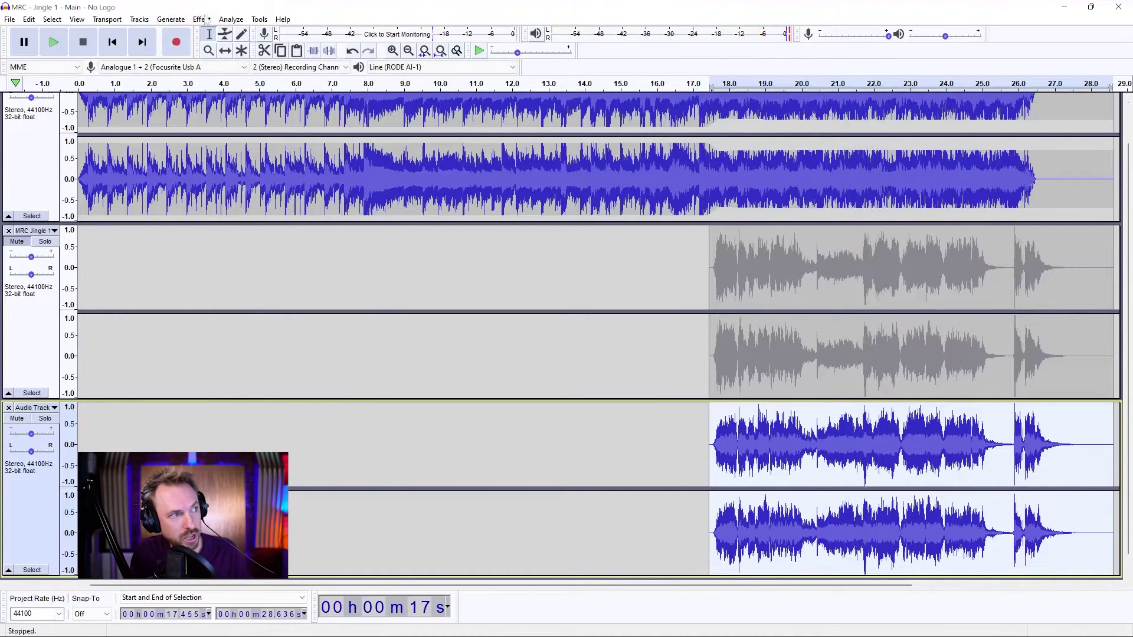
# - Preview the low-cut Filter Curve EQ on the jingle copy
pyautogui.click(202, 20)
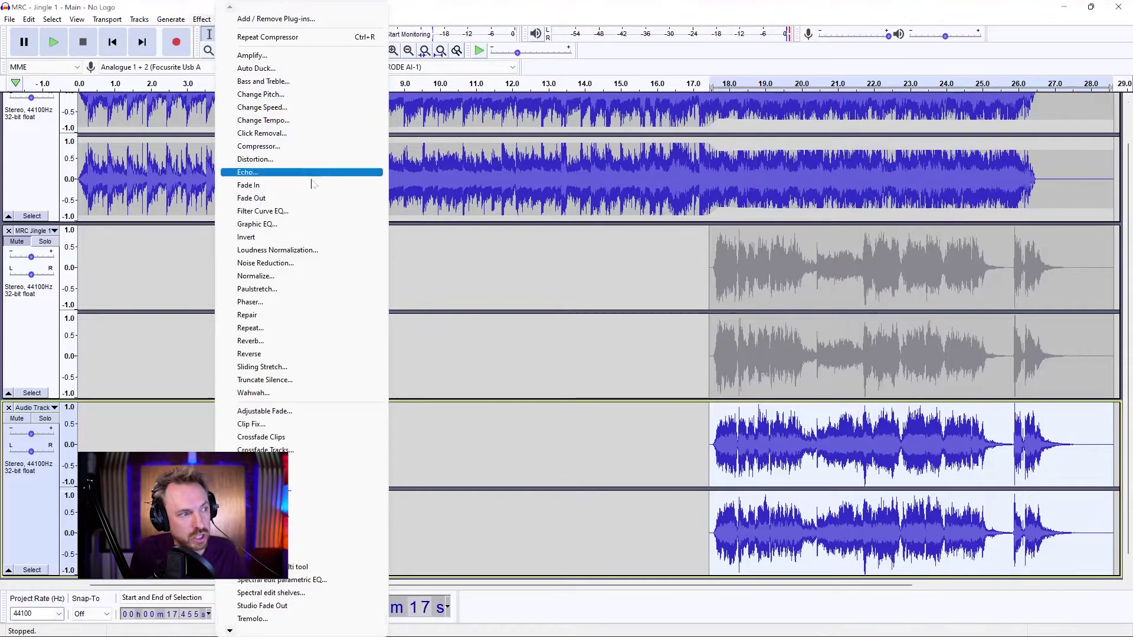
pyautogui.click(310, 210)
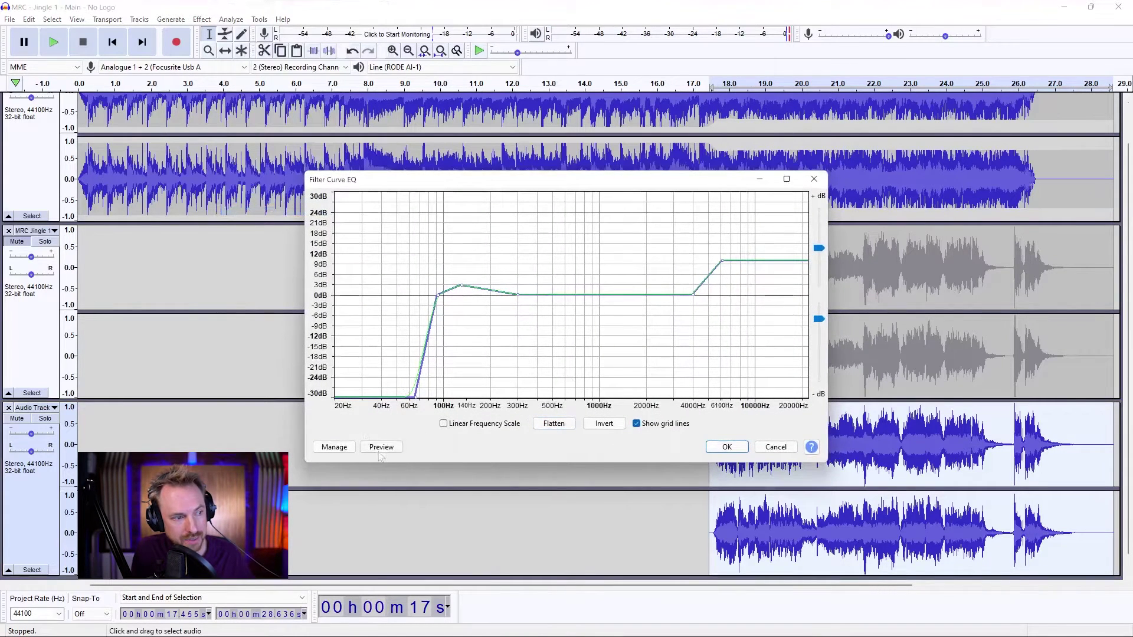
pyautogui.click(383, 449)
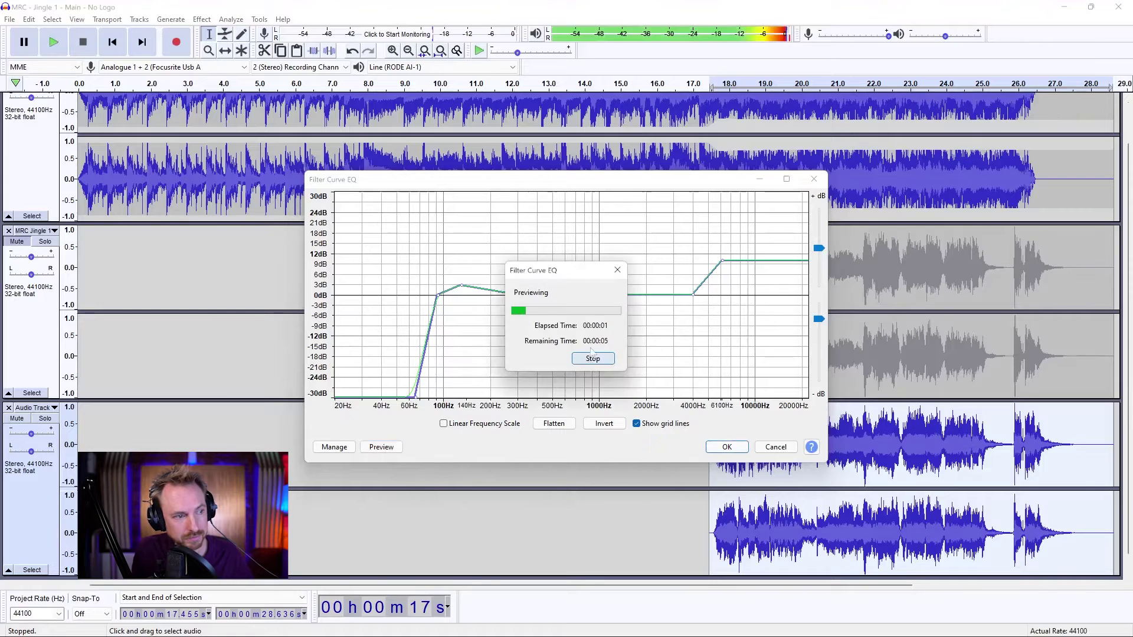
pyautogui.click(592, 358)
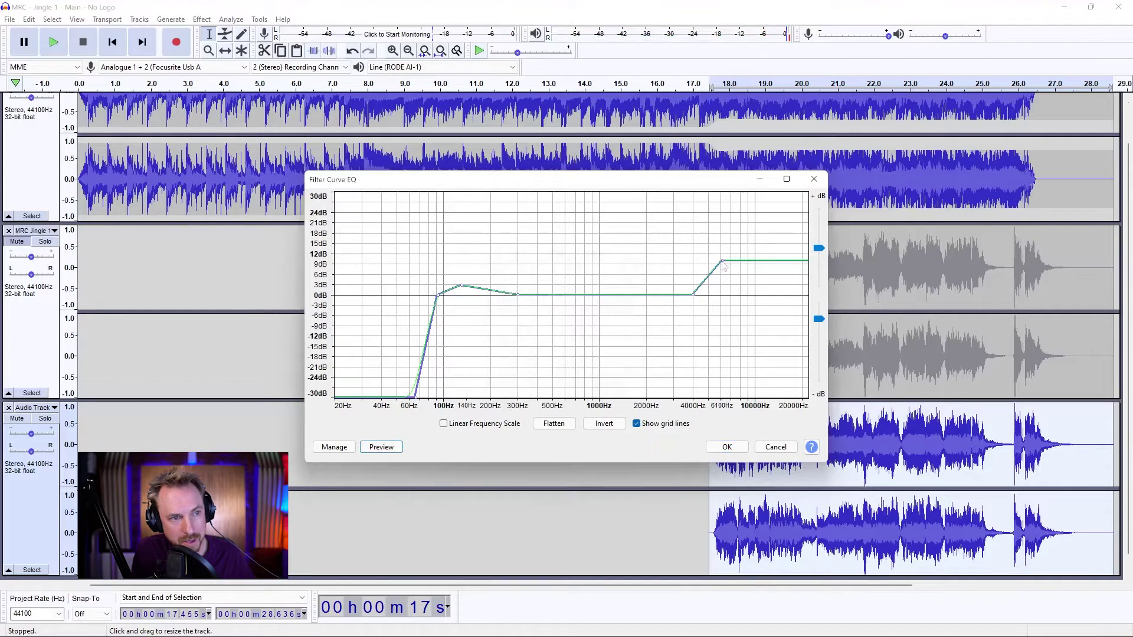
# - Lower the high boost to about +1.5 dB, add a slight 1000 Hz boost, apply, and play from 16 s
pyautogui.moveTo(722, 263); pyautogui.dragTo(709, 283)
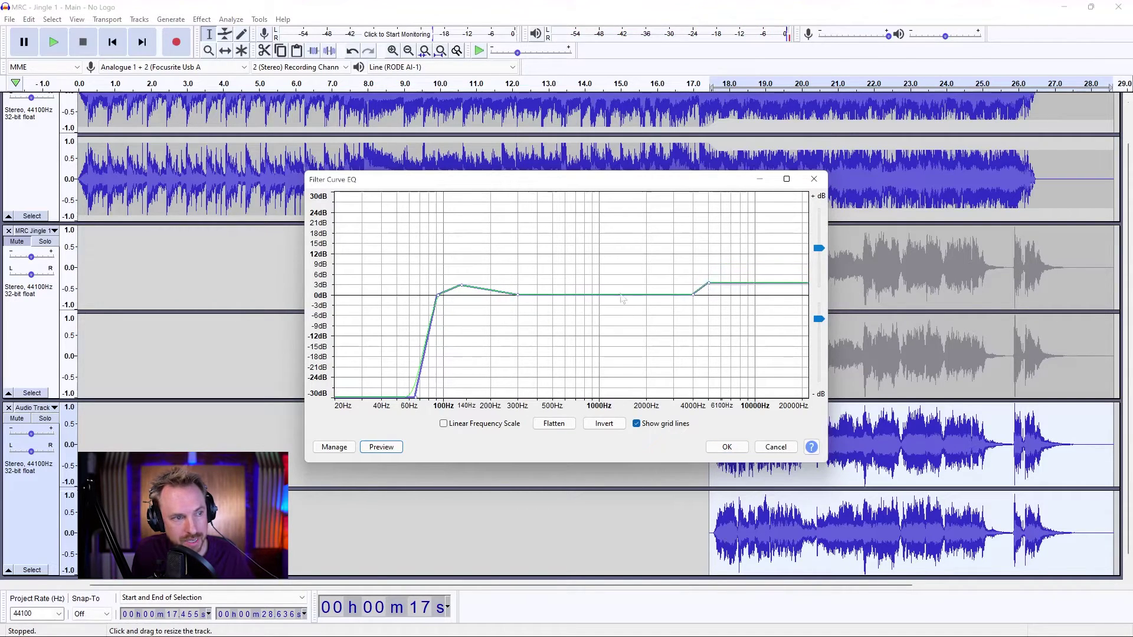
pyautogui.moveTo(620, 295); pyautogui.dragTo(610, 289)
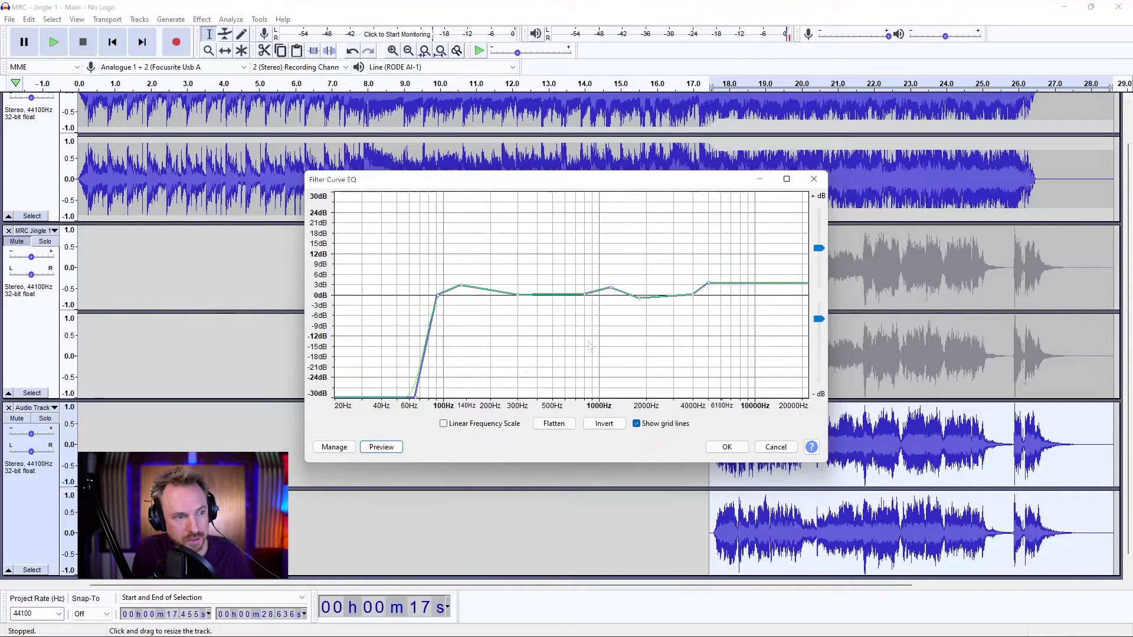
pyautogui.click(387, 451)
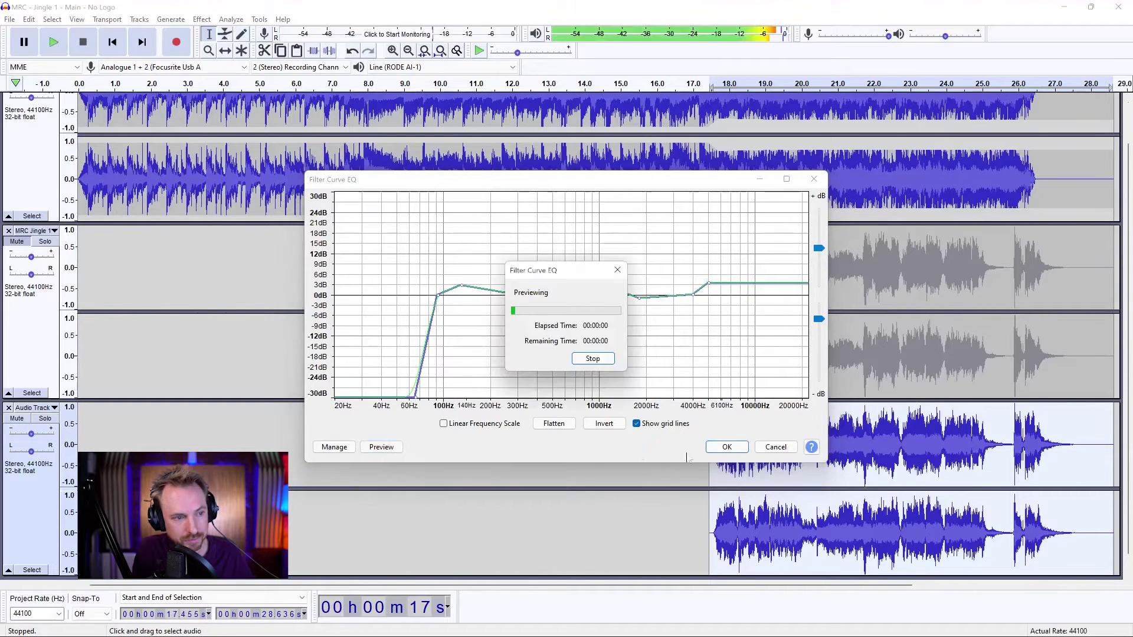
pyautogui.click(591, 359)
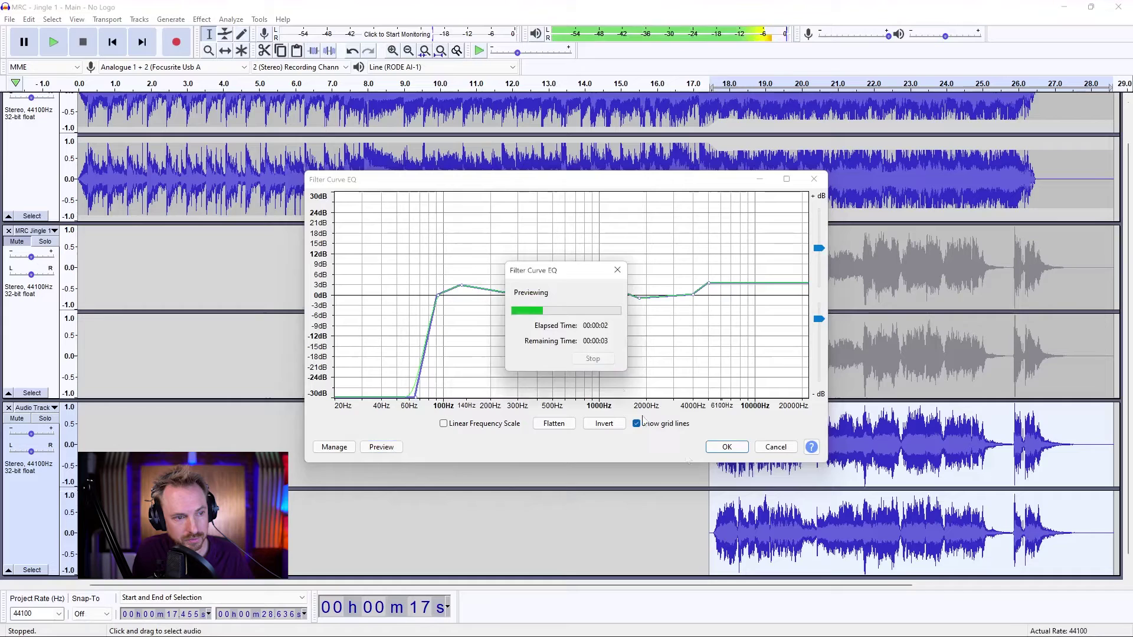
pyautogui.click(726, 446)
pyautogui.click(659, 83)
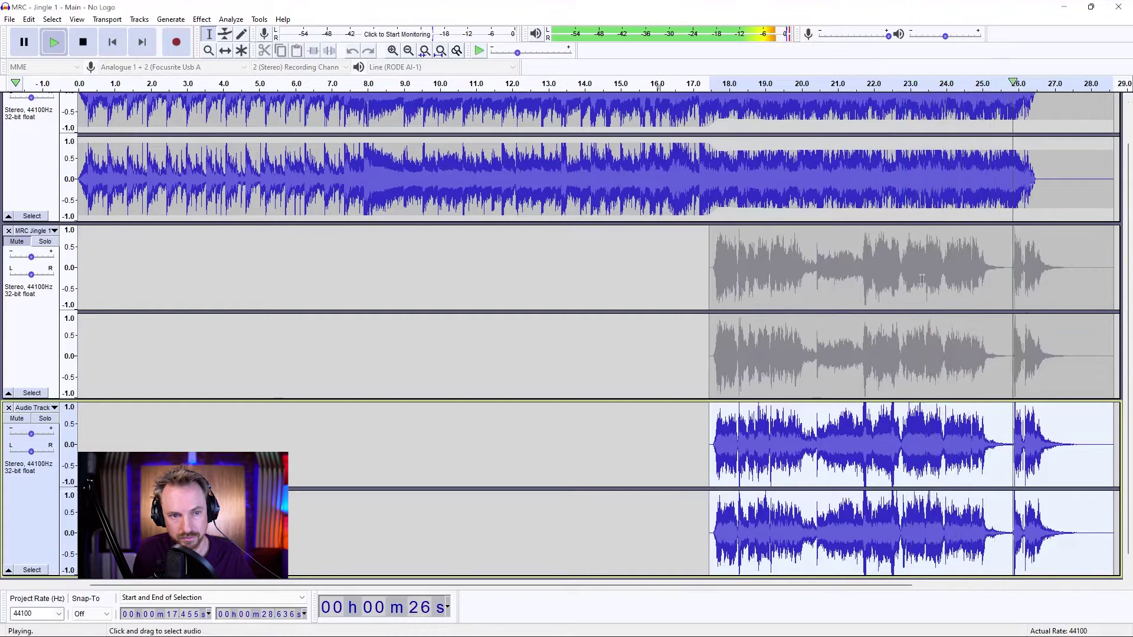
pyautogui.press('space')
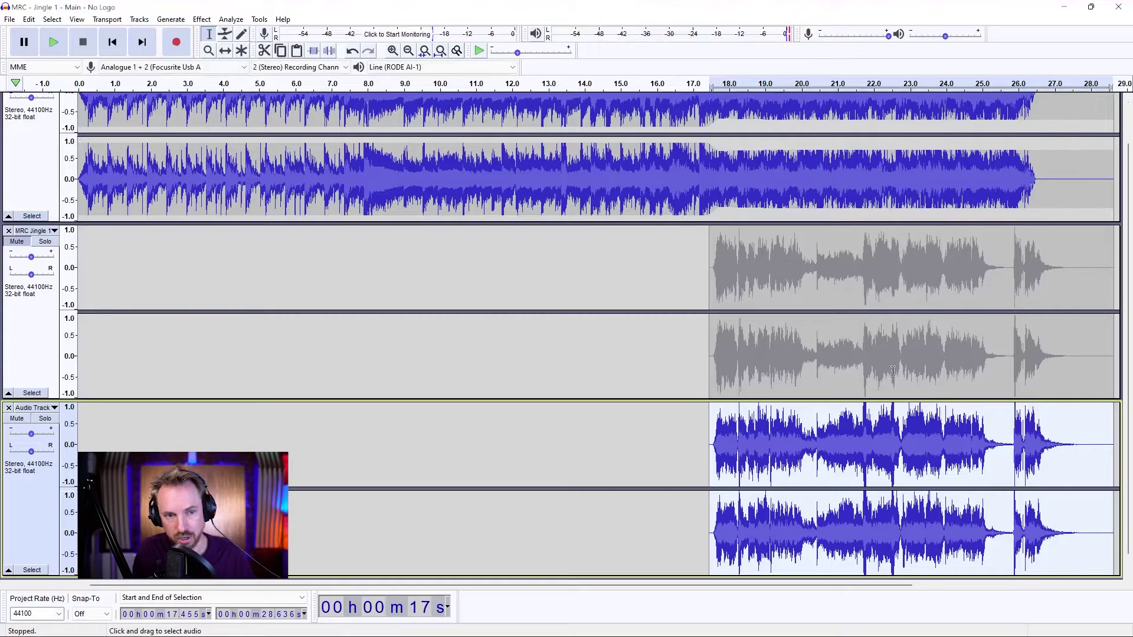
# - Solo the jingle copy and apply Reverb from the Vocal II factory preset after previewing it
pyautogui.click(201, 19)
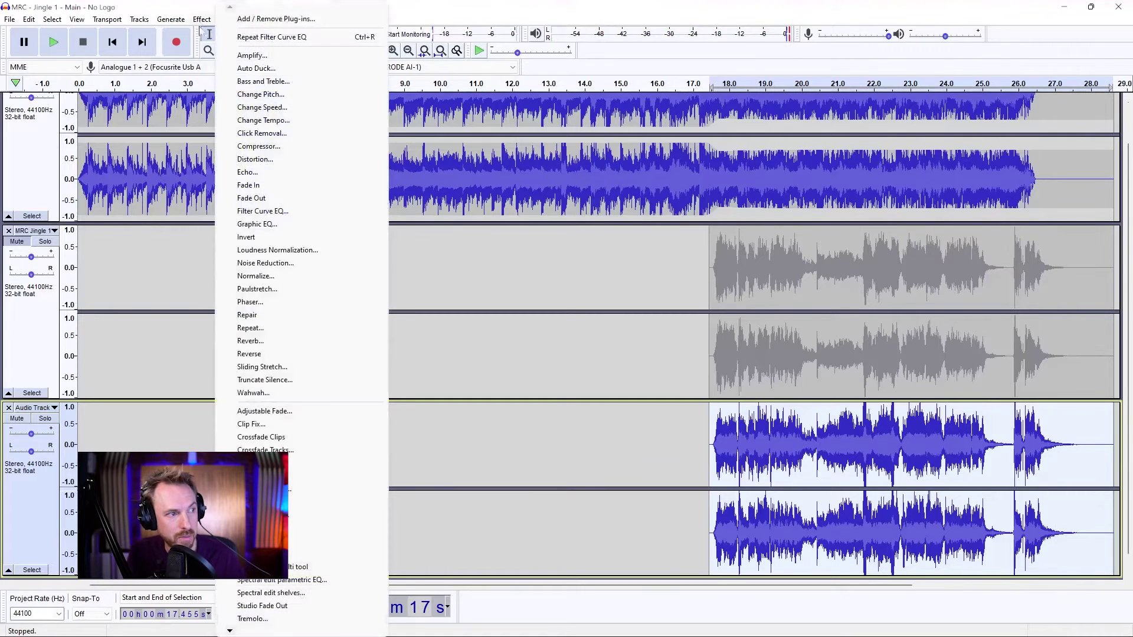
pyautogui.click(34, 420)
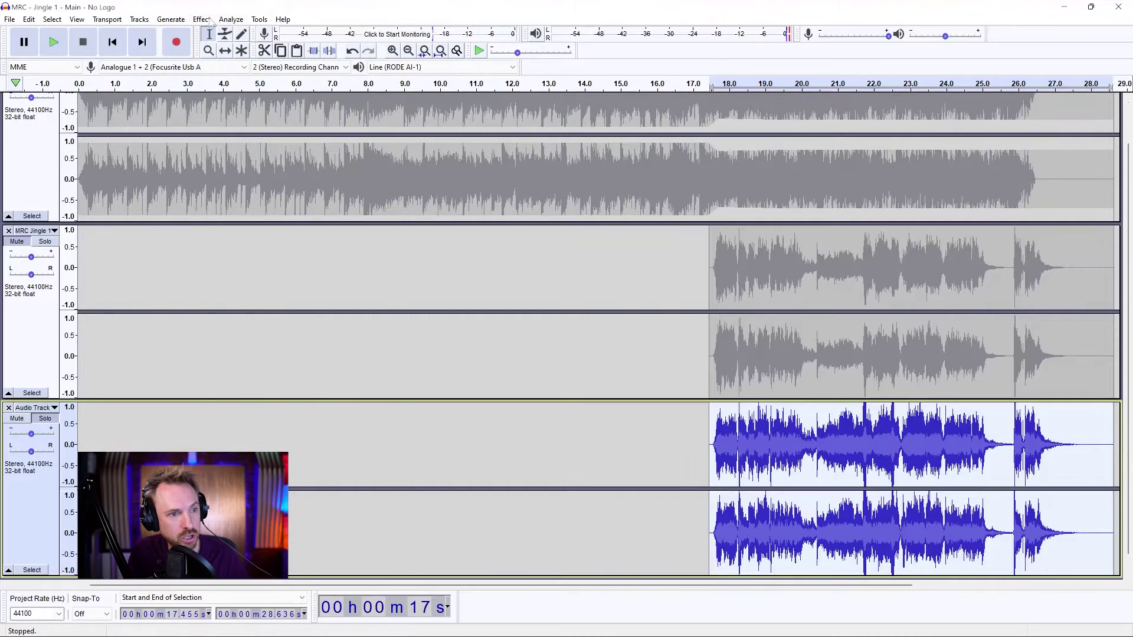
pyautogui.click(209, 19)
pyautogui.click(279, 341)
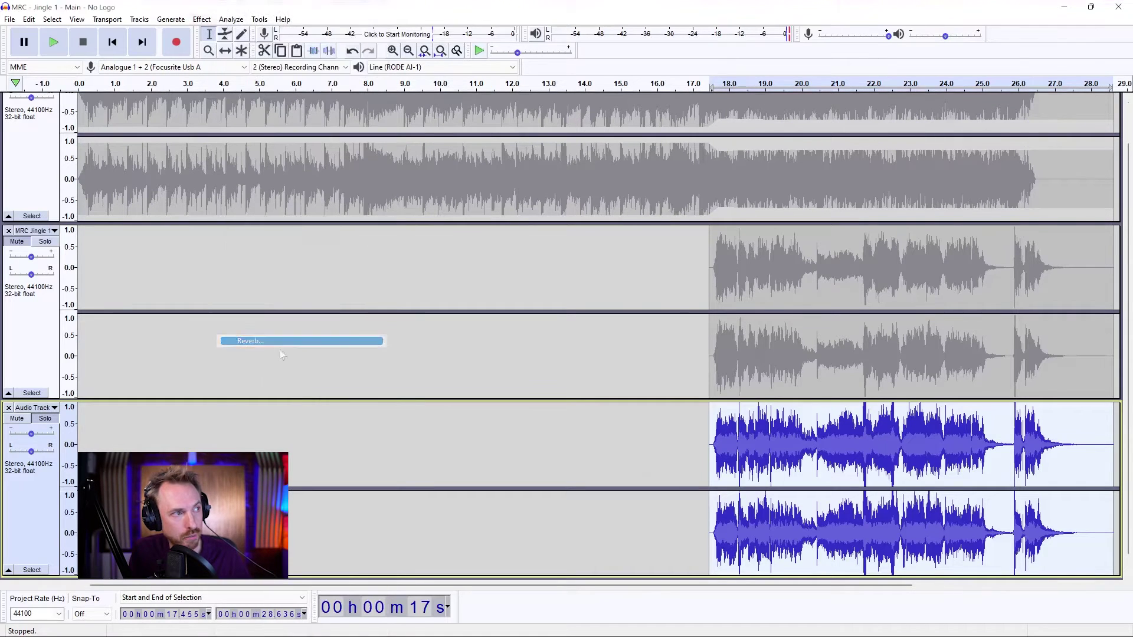
pyautogui.click(469, 422)
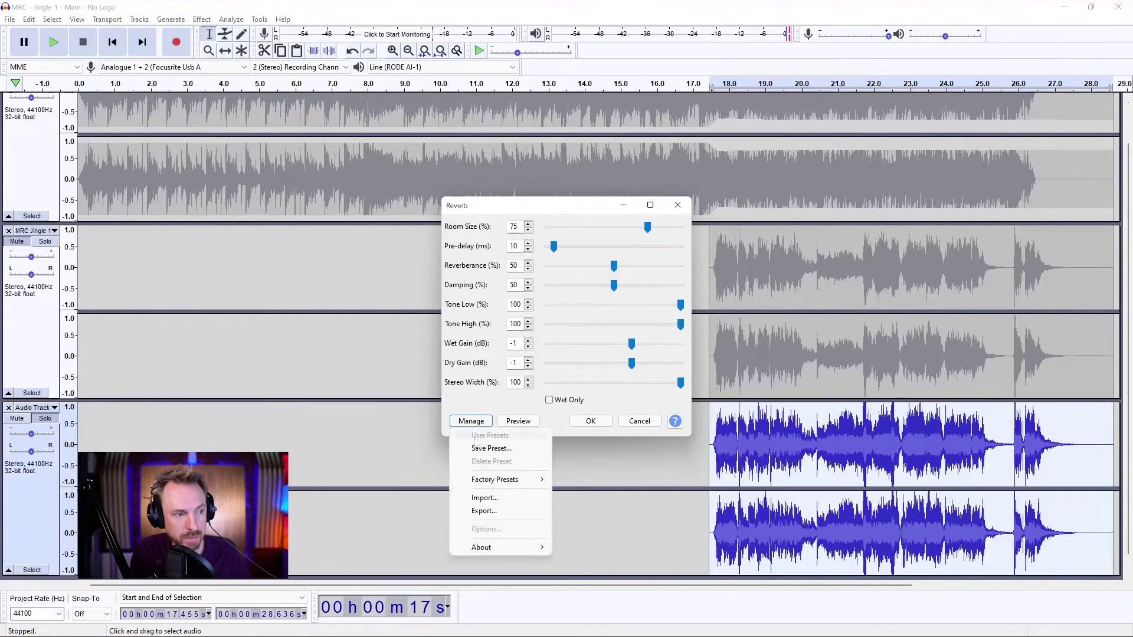
pyautogui.moveTo(501, 479)
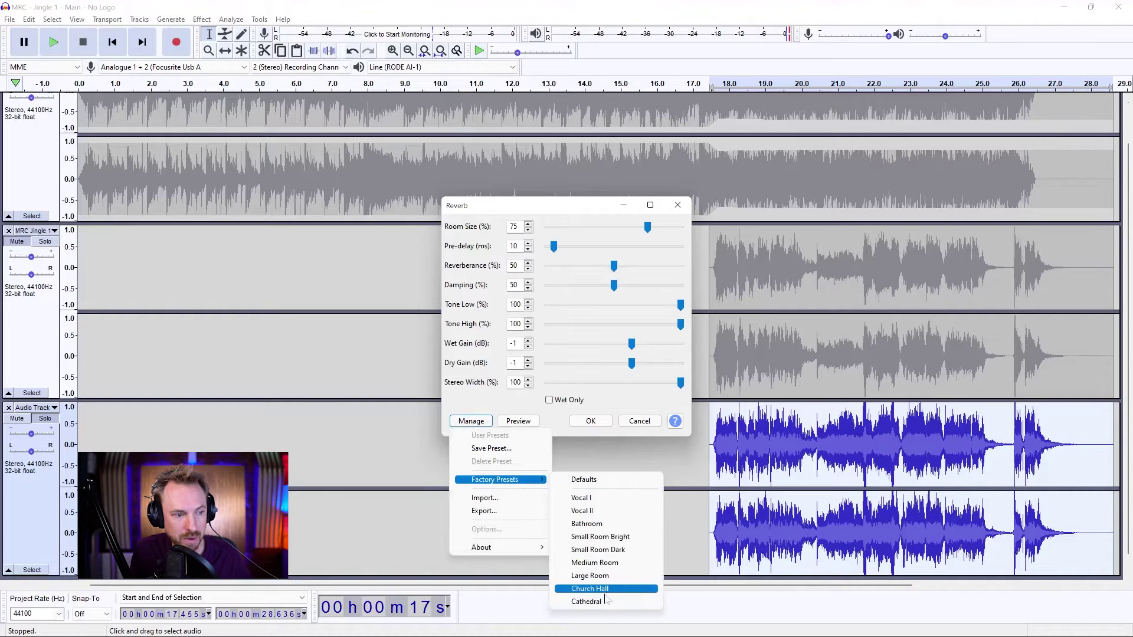
pyautogui.click(595, 512)
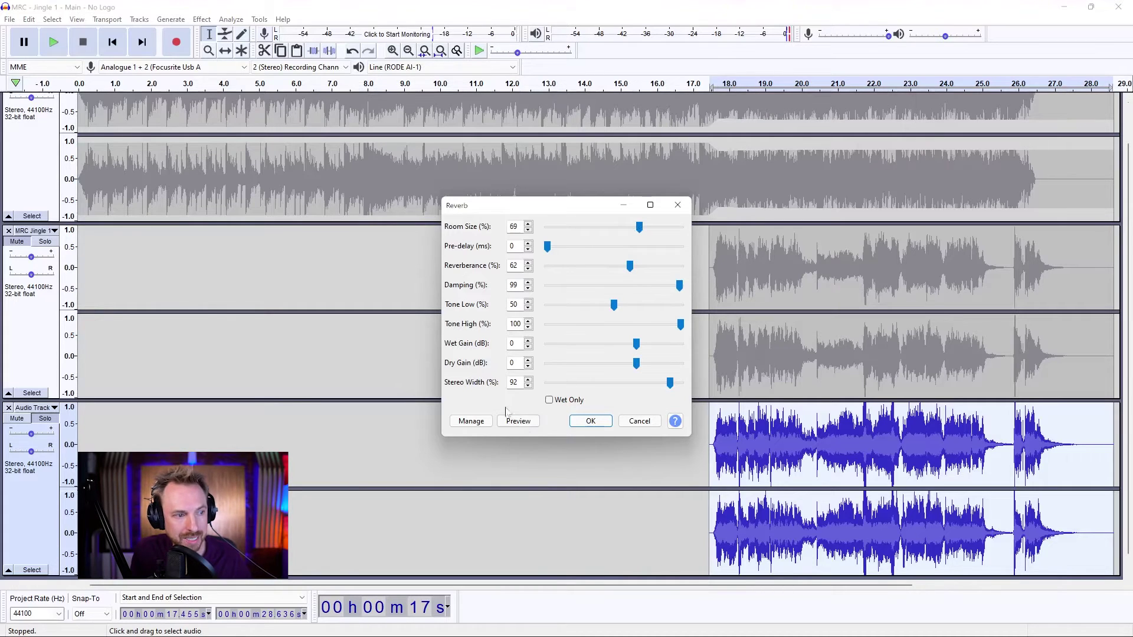
pyautogui.click(519, 422)
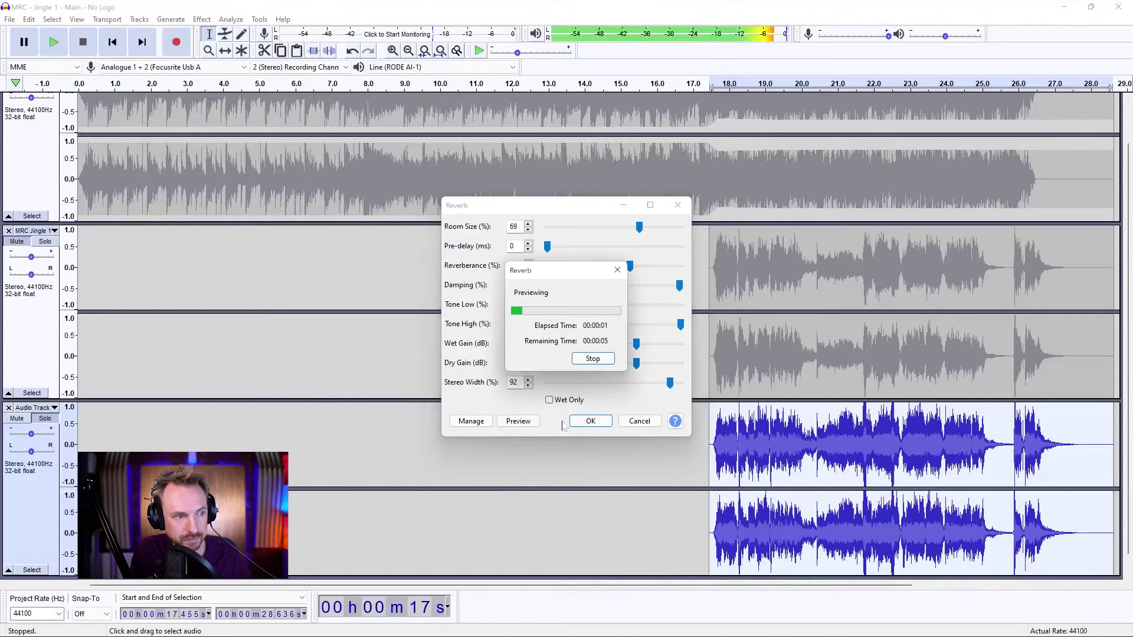
pyautogui.click(593, 359)
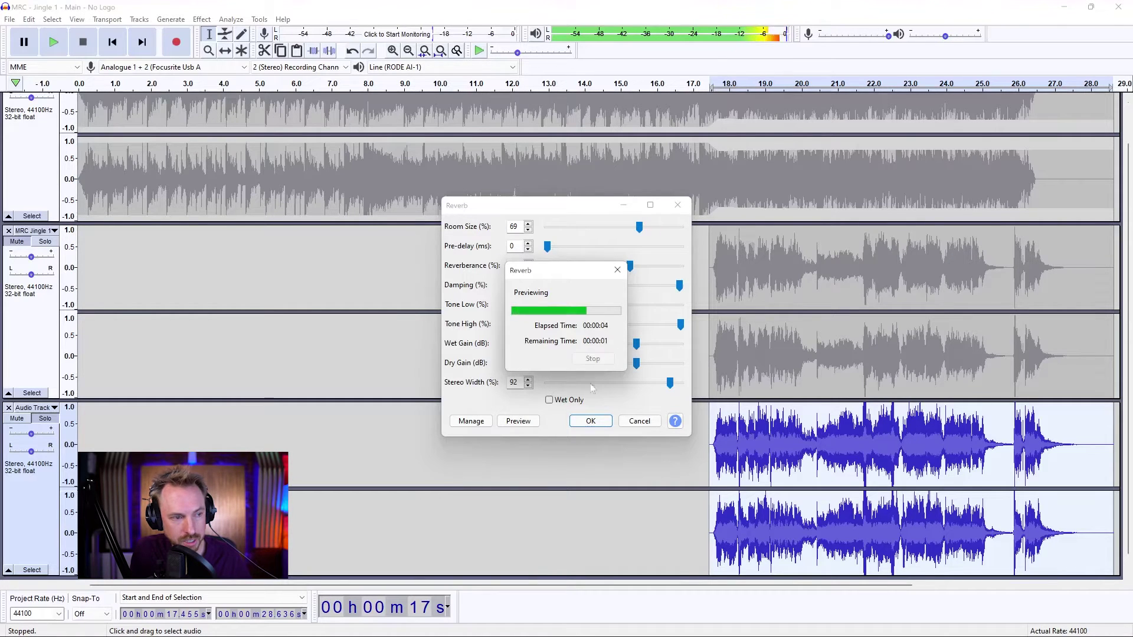
pyautogui.click(591, 420)
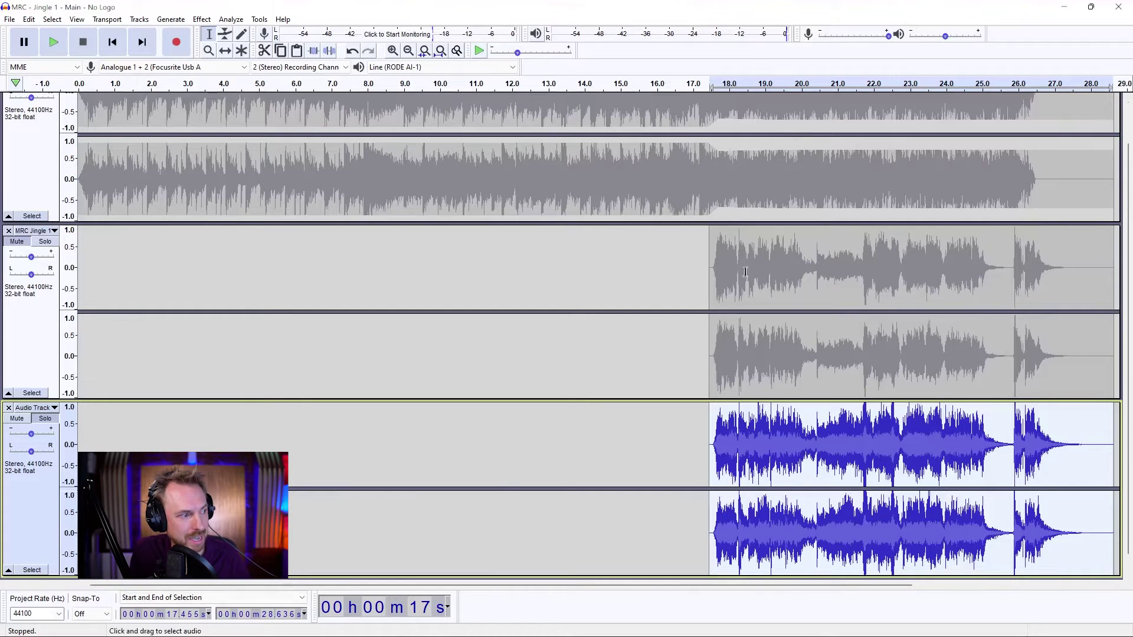
# - Unsolo the jingle copy, mute MRC Jingle, and play the mix from about 16.6 s
pyautogui.click(48, 419)
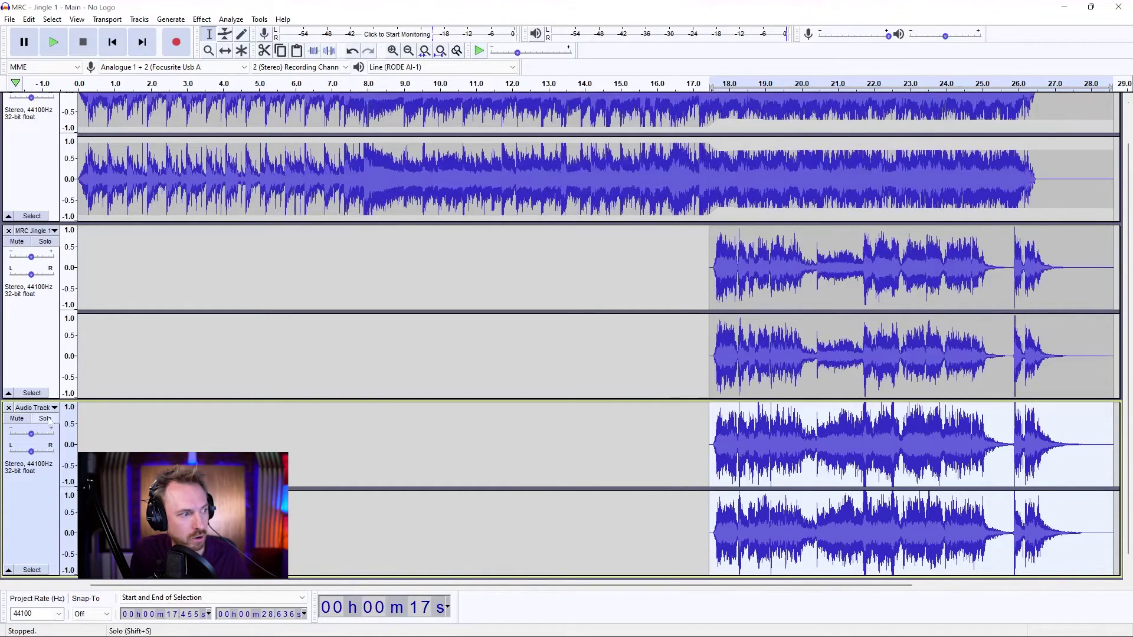
pyautogui.click(27, 246)
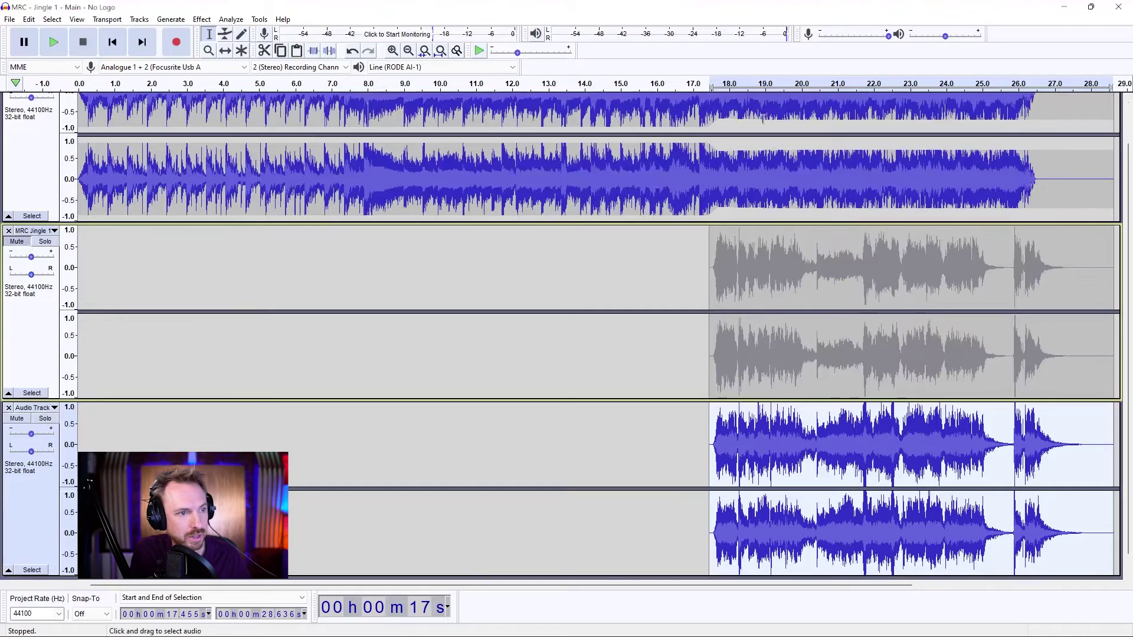
pyautogui.click(677, 84)
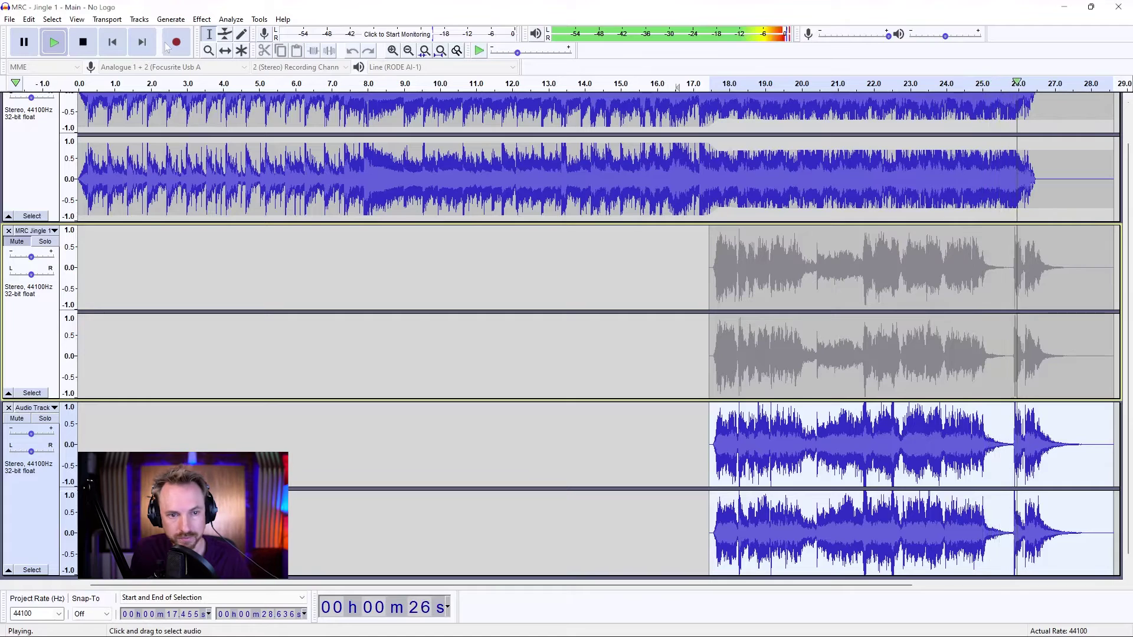
pyautogui.press('space')
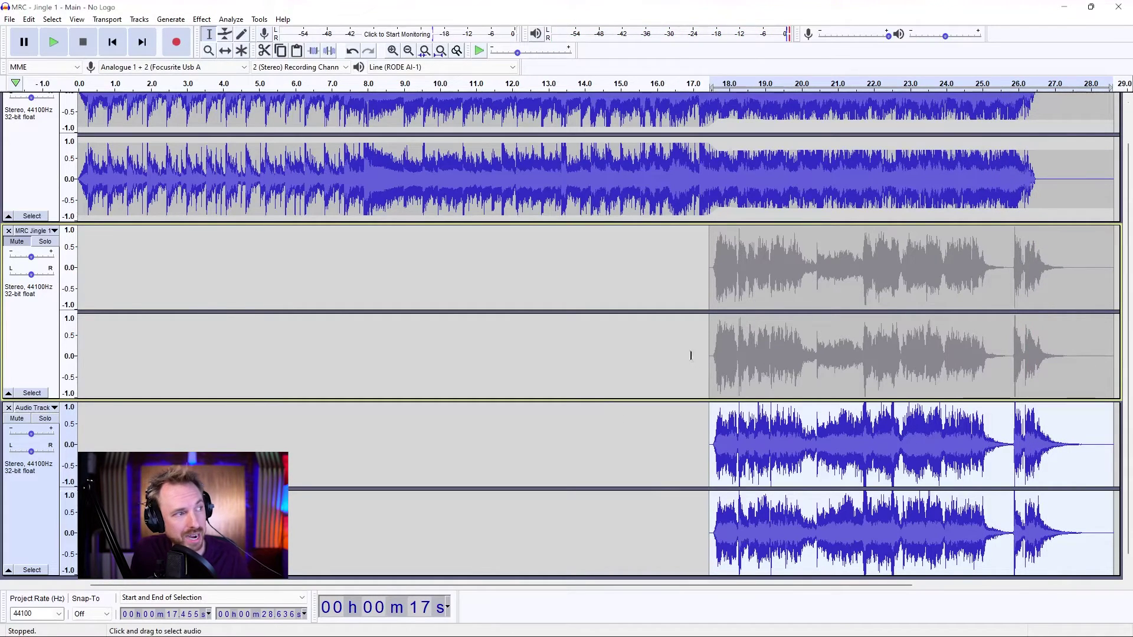
pyautogui.click(208, 23)
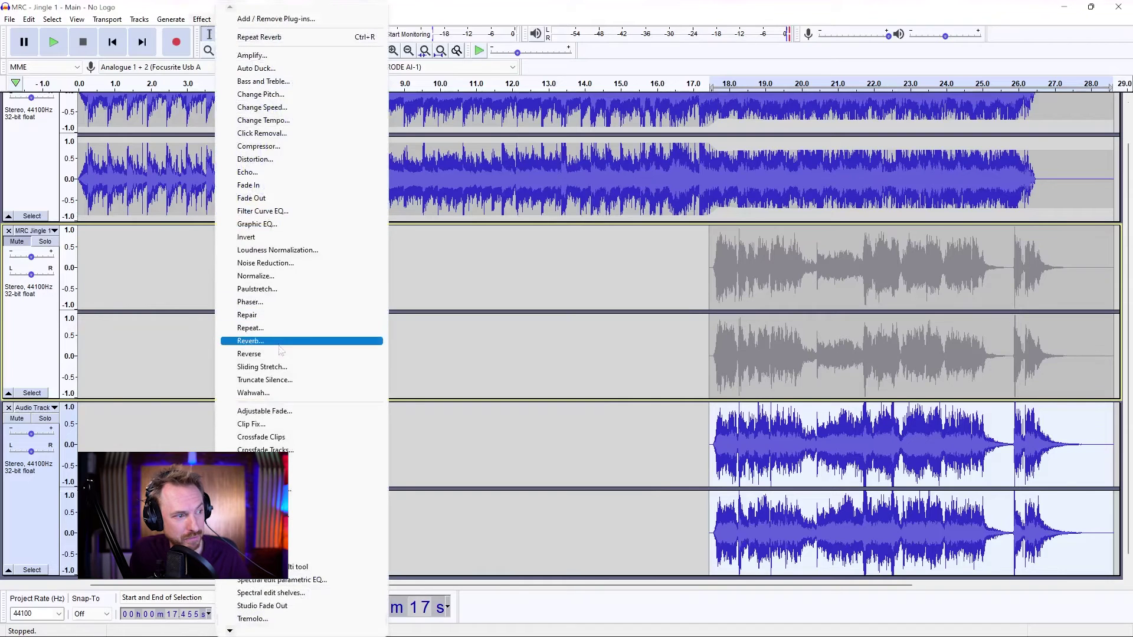
# - Preview a Phaser at Dry/Wet 203, LFO 1.6 Hz, Depth 175, Feedback 20%, then close it
pyautogui.click(271, 305)
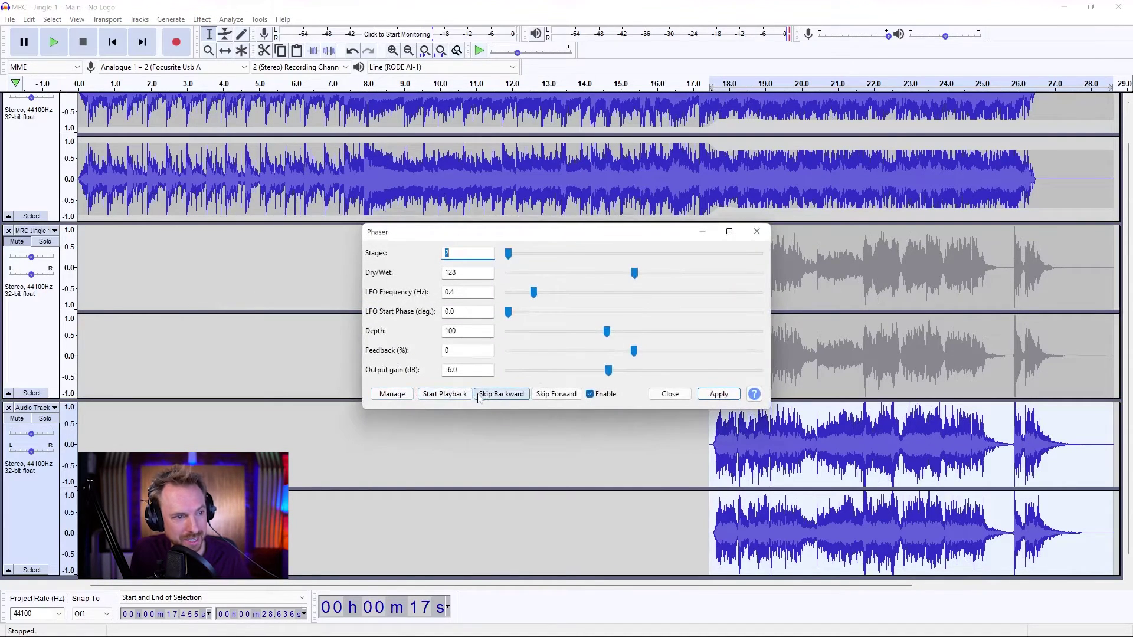
pyautogui.click(465, 397)
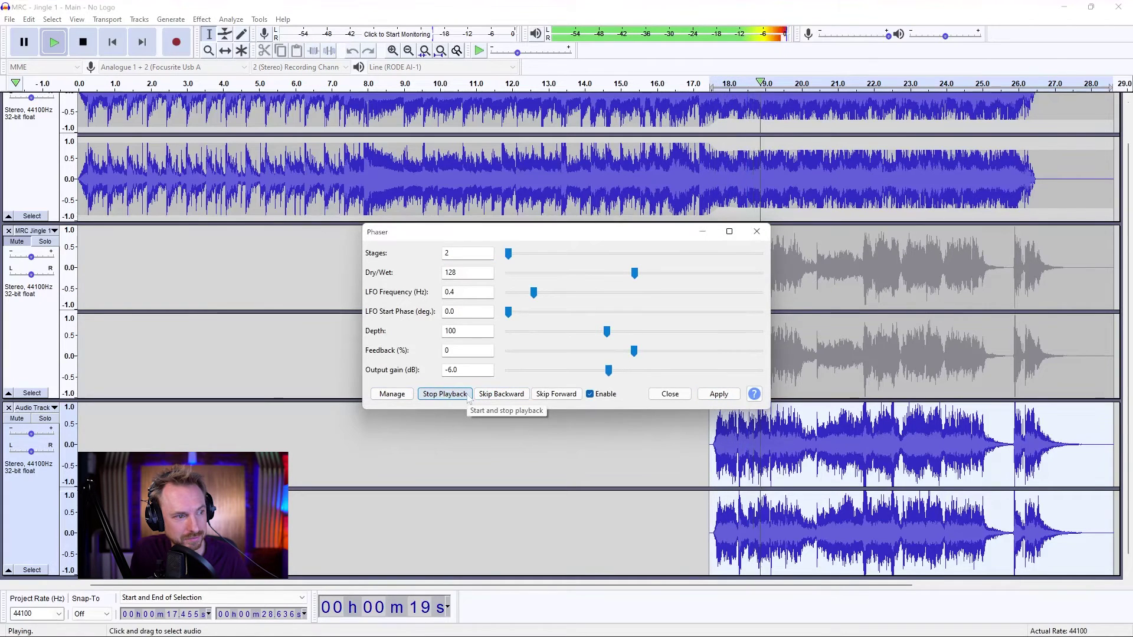
pyautogui.click(468, 400)
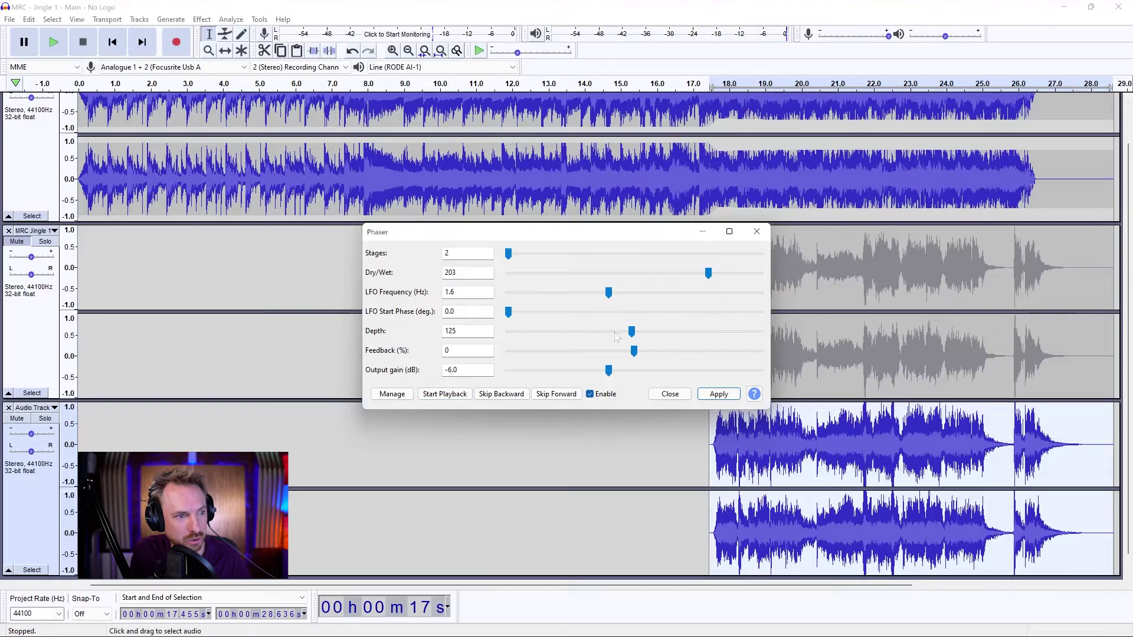
pyautogui.click(460, 397)
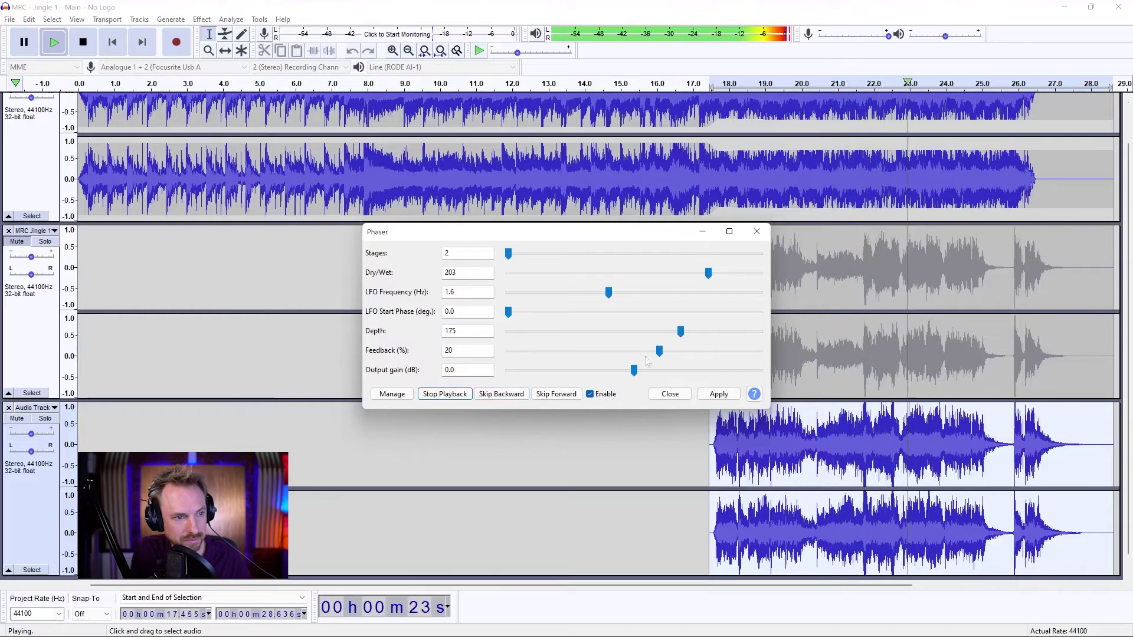
pyautogui.click(451, 399)
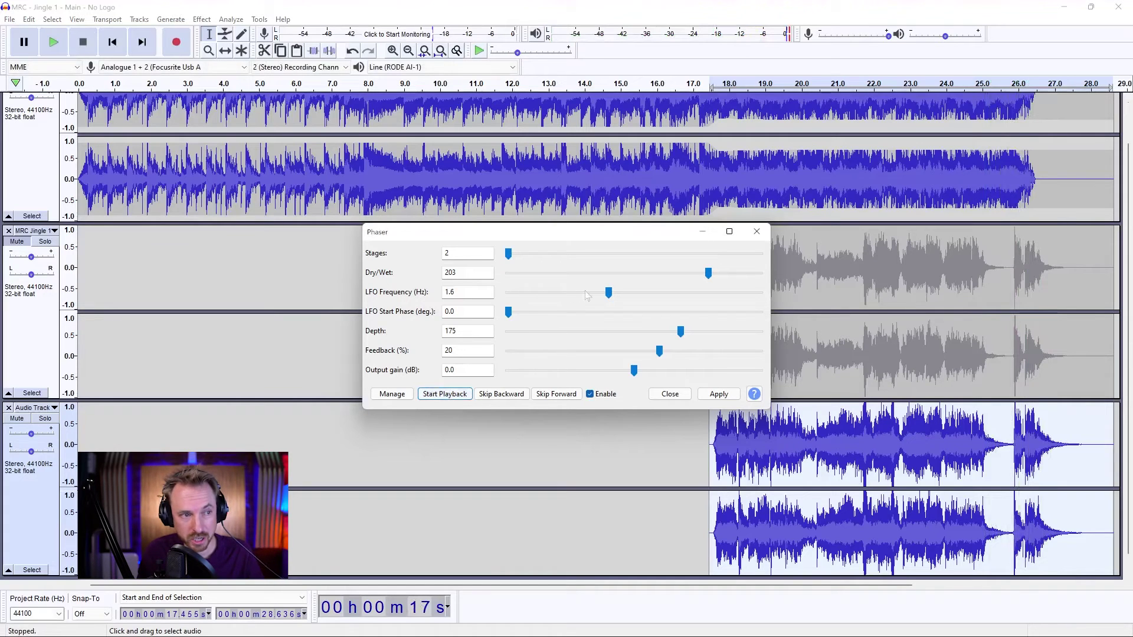
pyautogui.click(670, 395)
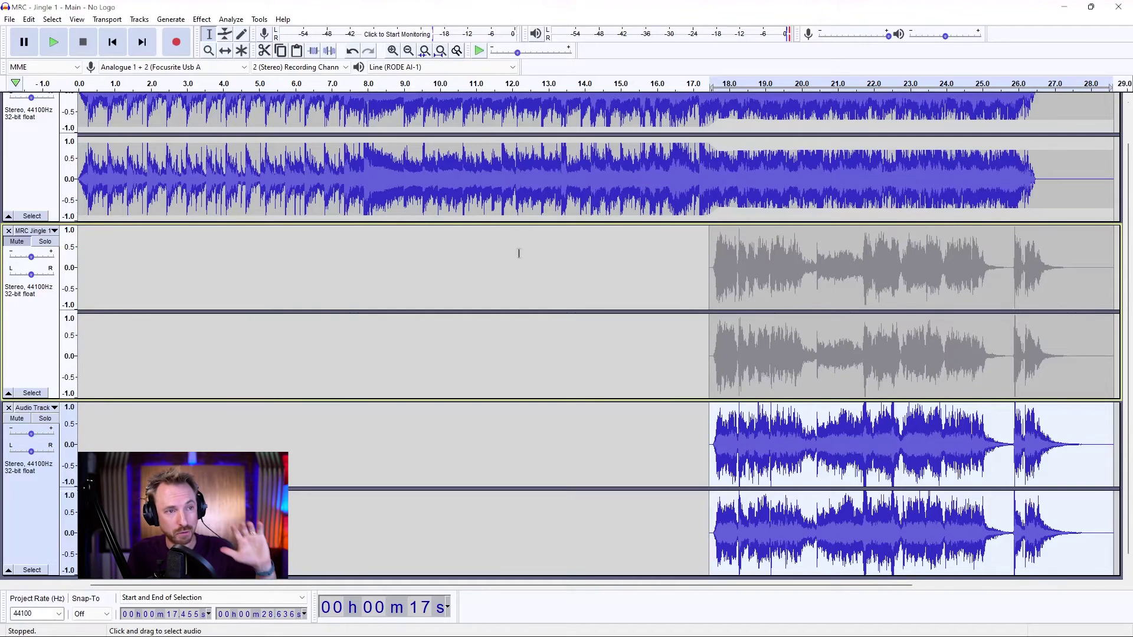
# - Bring up the File menu's Export options to export the mix as MP3
pyautogui.click(11, 19)
pyautogui.moveTo(56, 109)
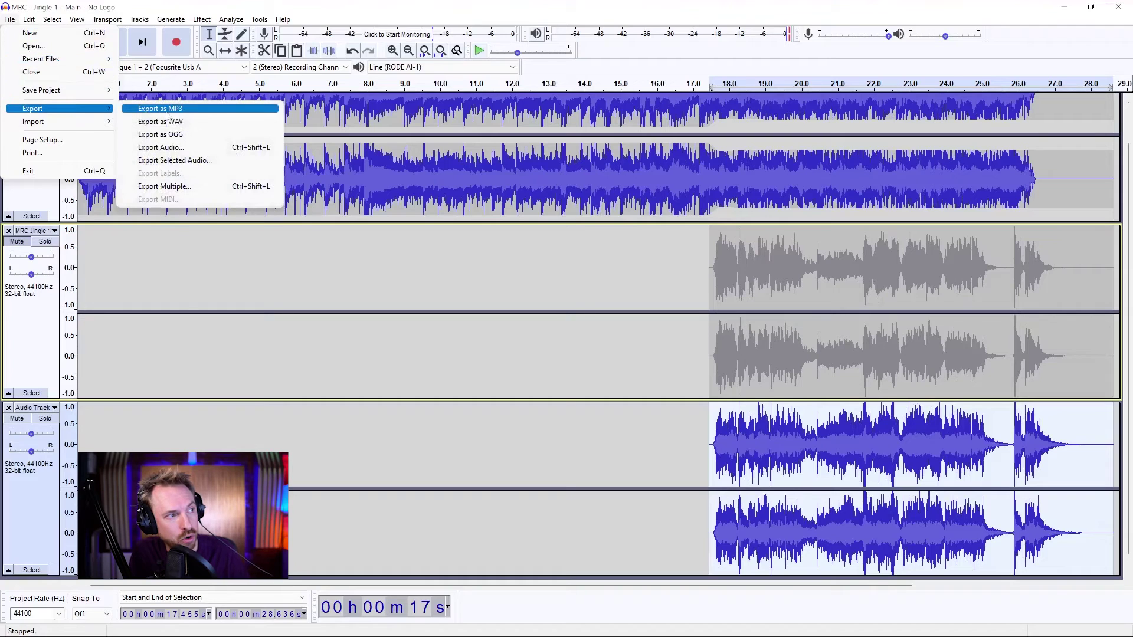